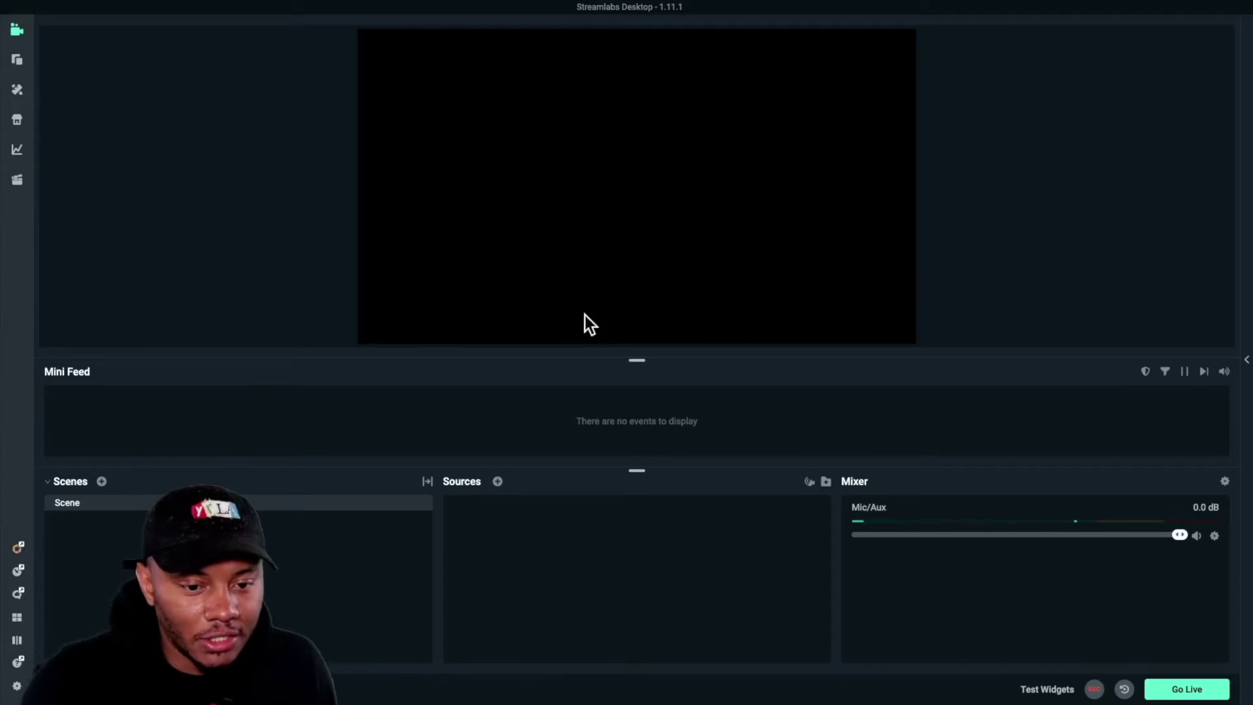
Create a scene named 'New Scene', then switch between it and Scene, ending on Scene.
left_click(101, 482)
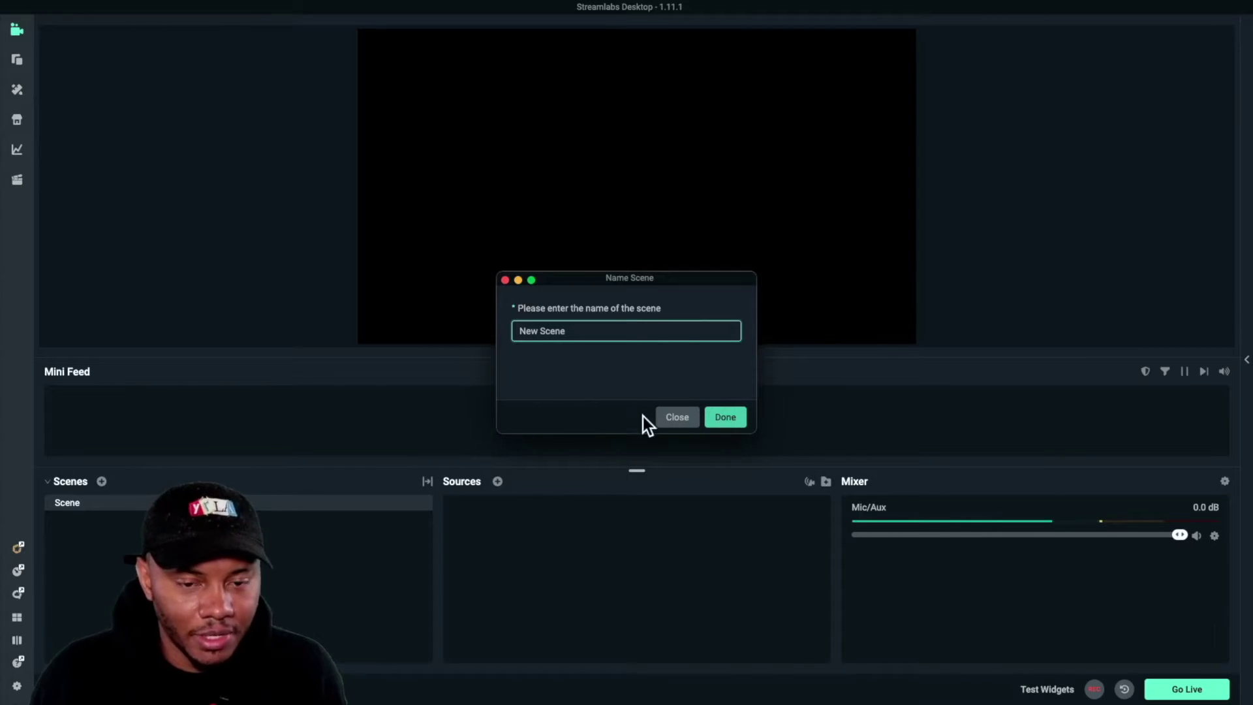
left_click(721, 420)
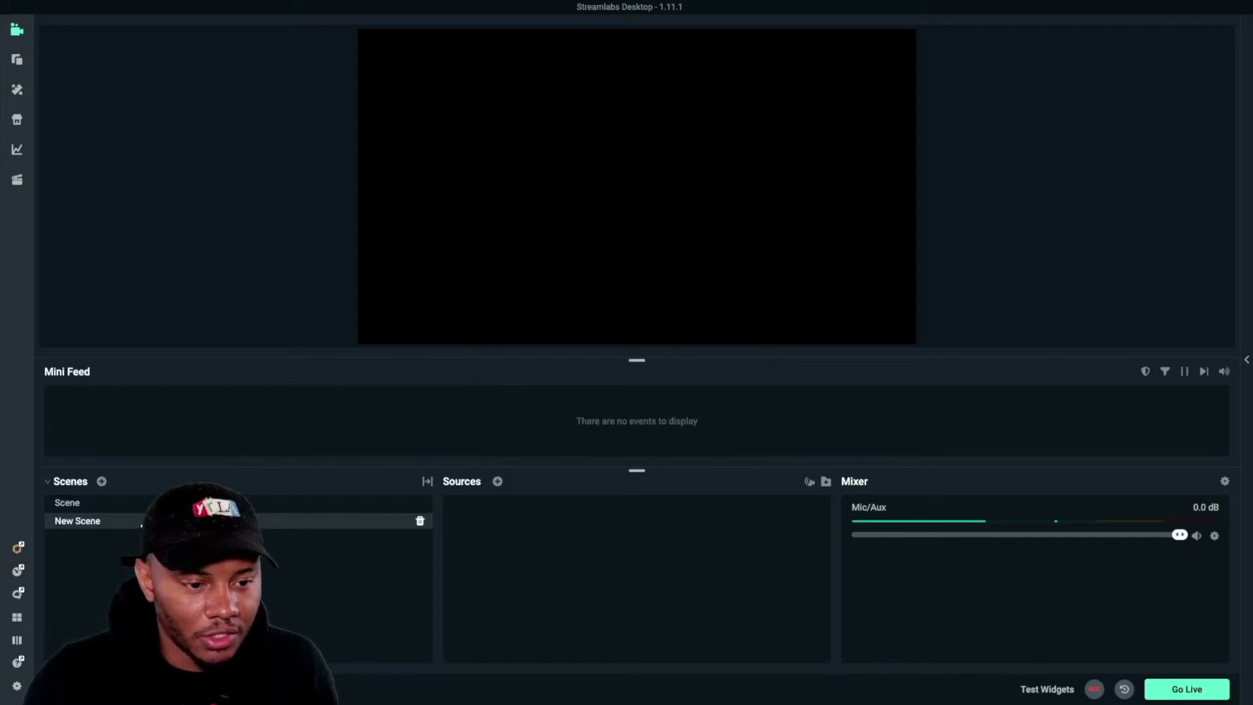
left_click(140, 503)
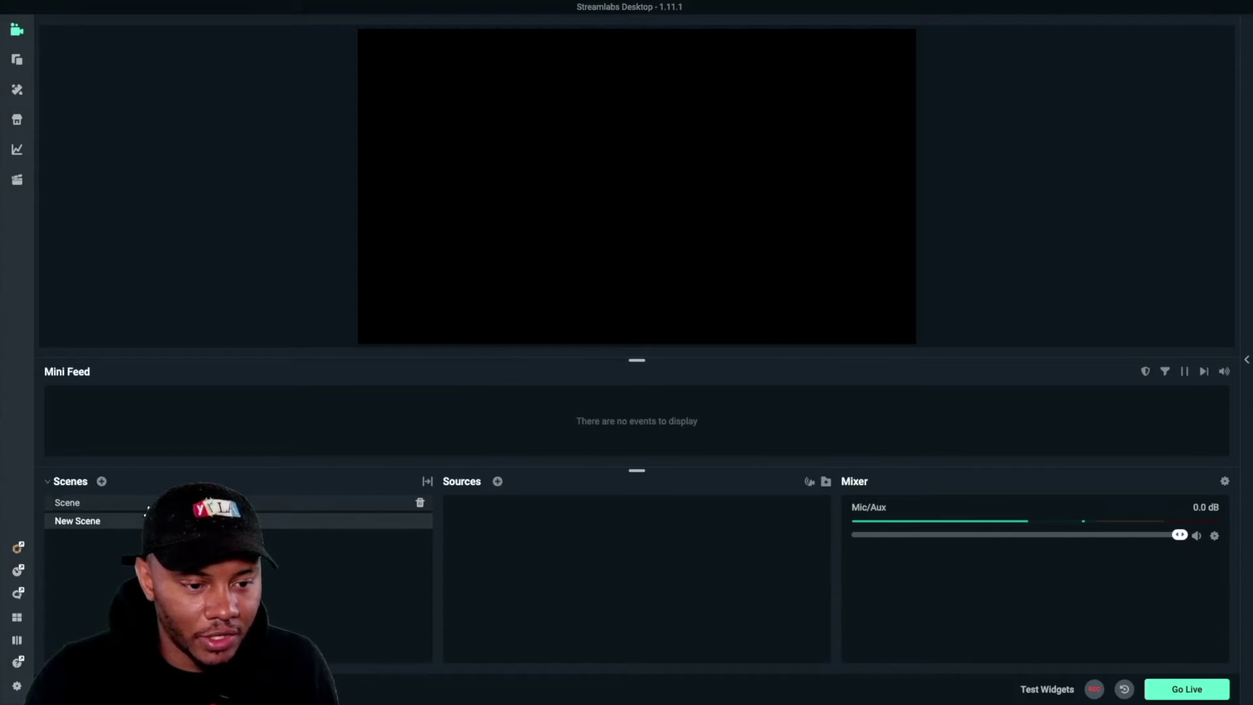
left_click(137, 522)
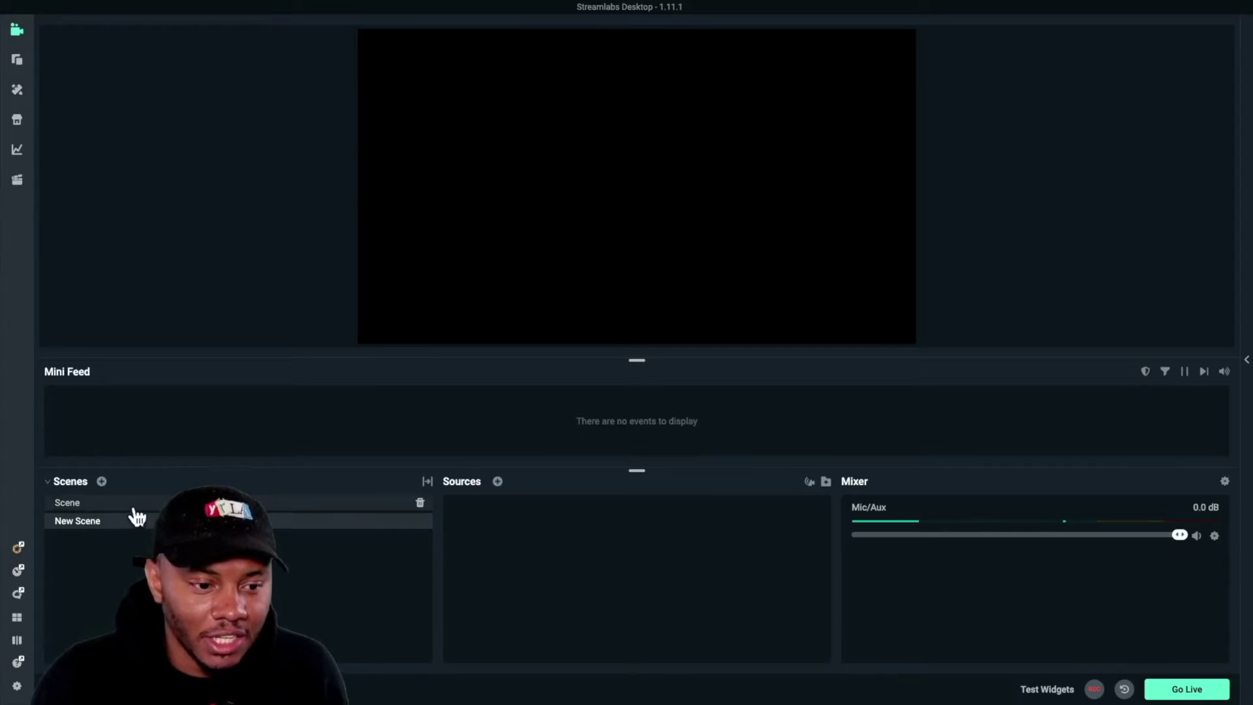
left_click(134, 507)
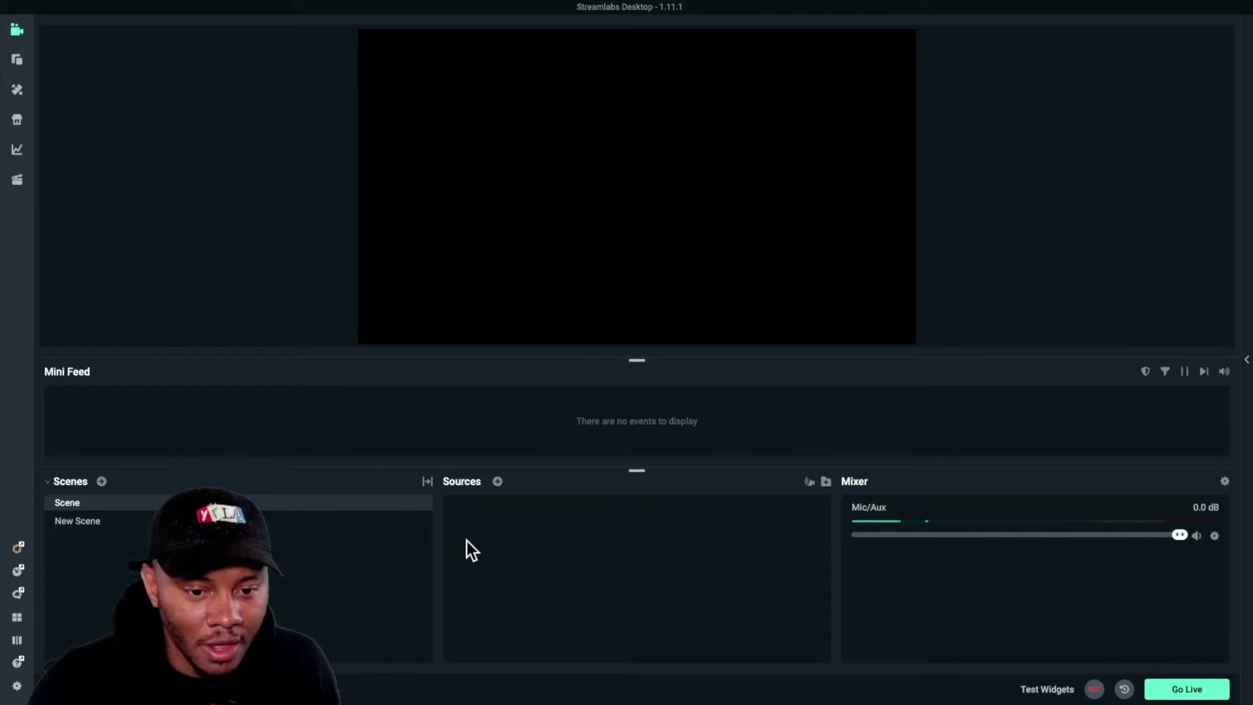
Add a Video Capture Device source to the scene, keeping the default name 'Video Capture Device'.
left_click(498, 482)
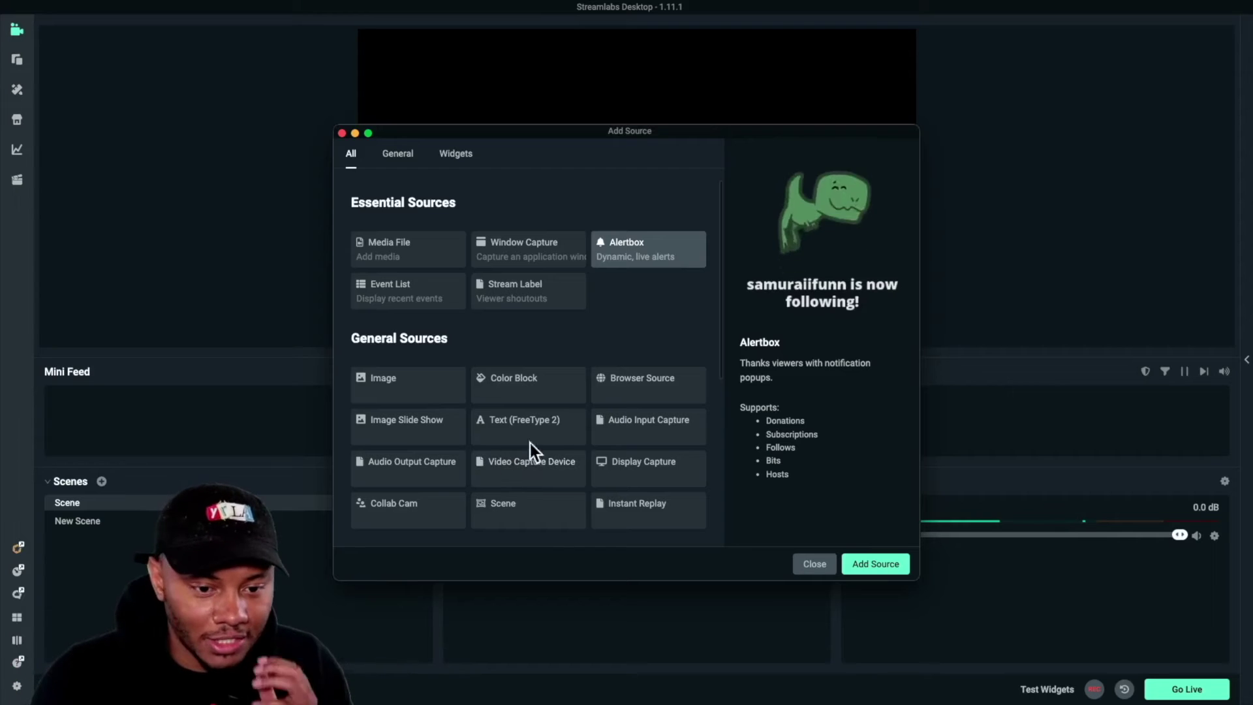
scroll(506, 460, "down", 5)
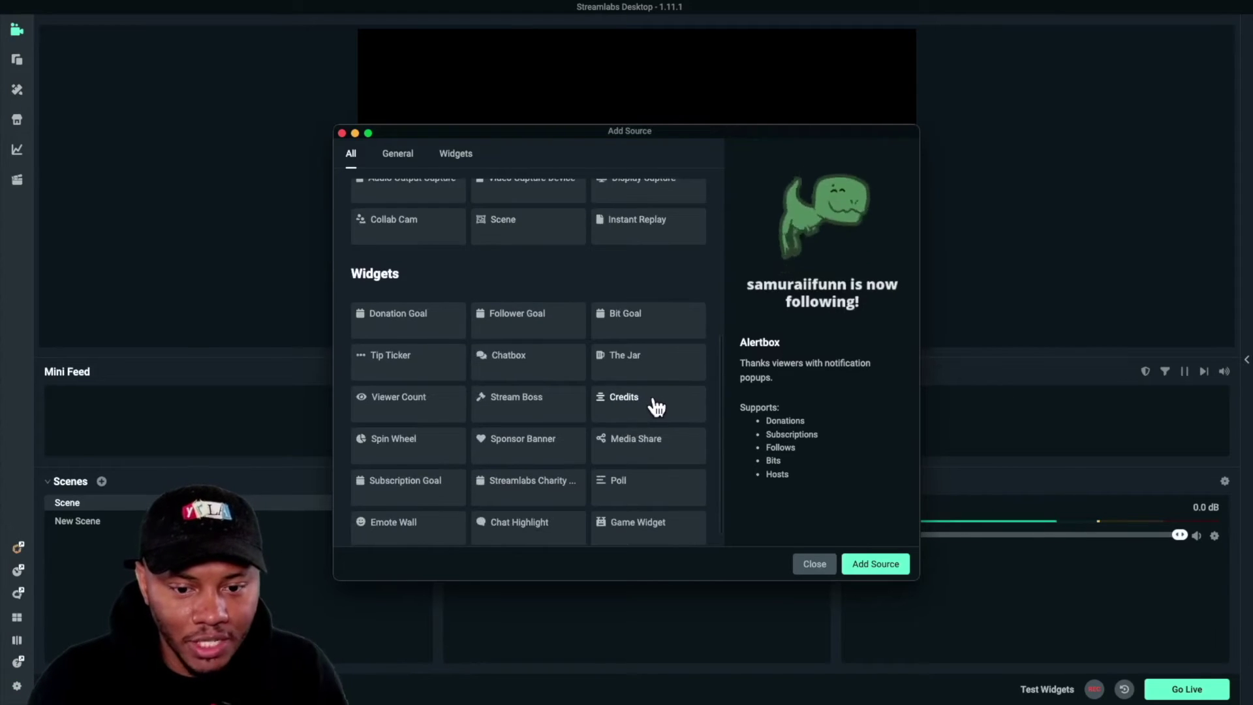
scroll(656, 408, "down", 1)
scroll(669, 410, "up", 5)
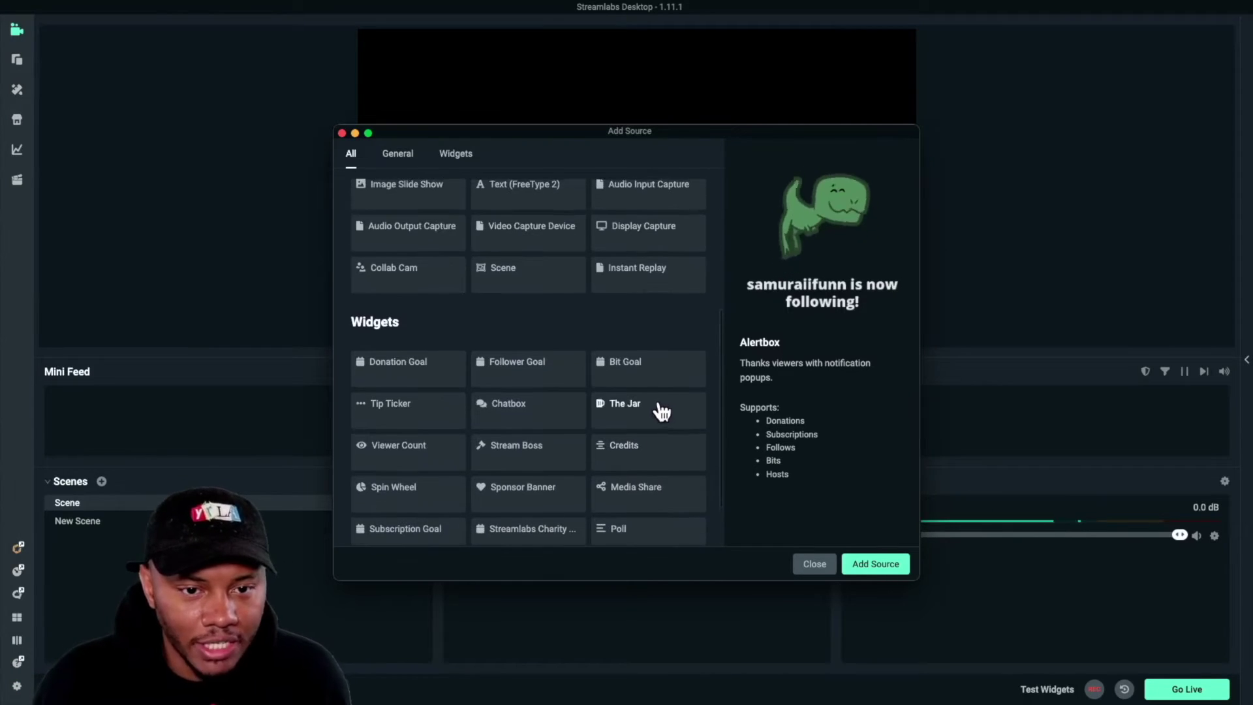
scroll(649, 396, "up", 1)
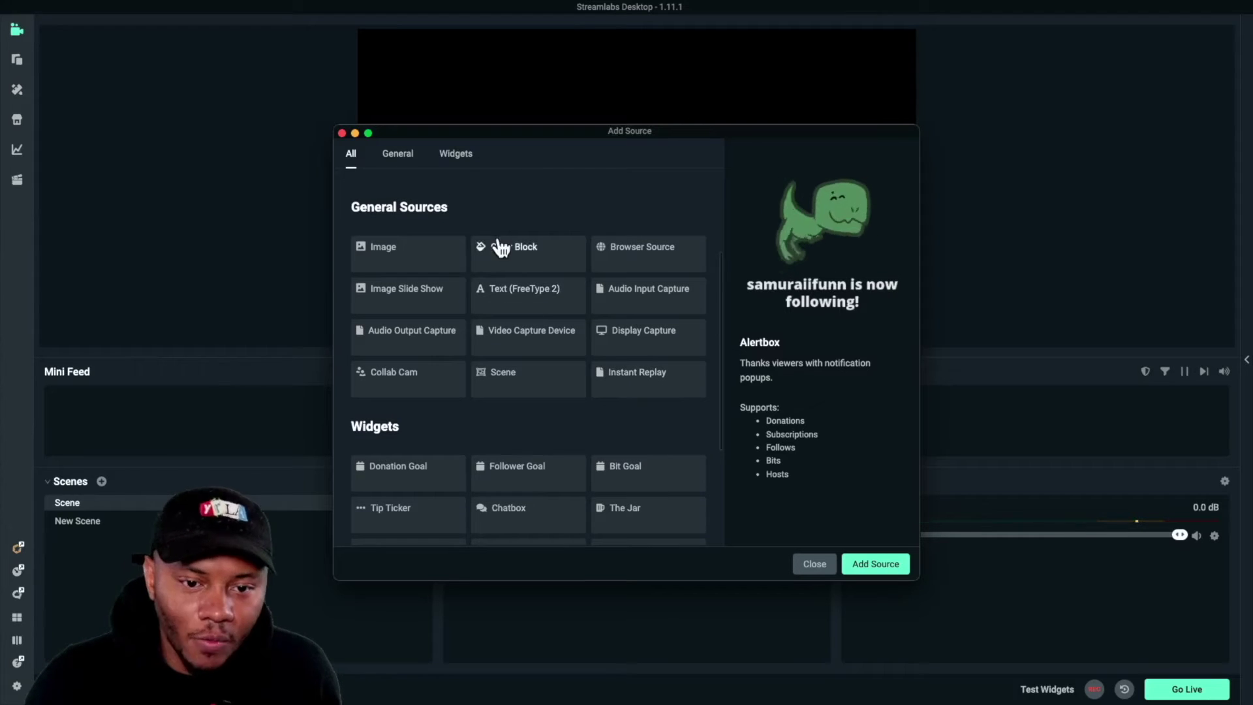
left_click(501, 341)
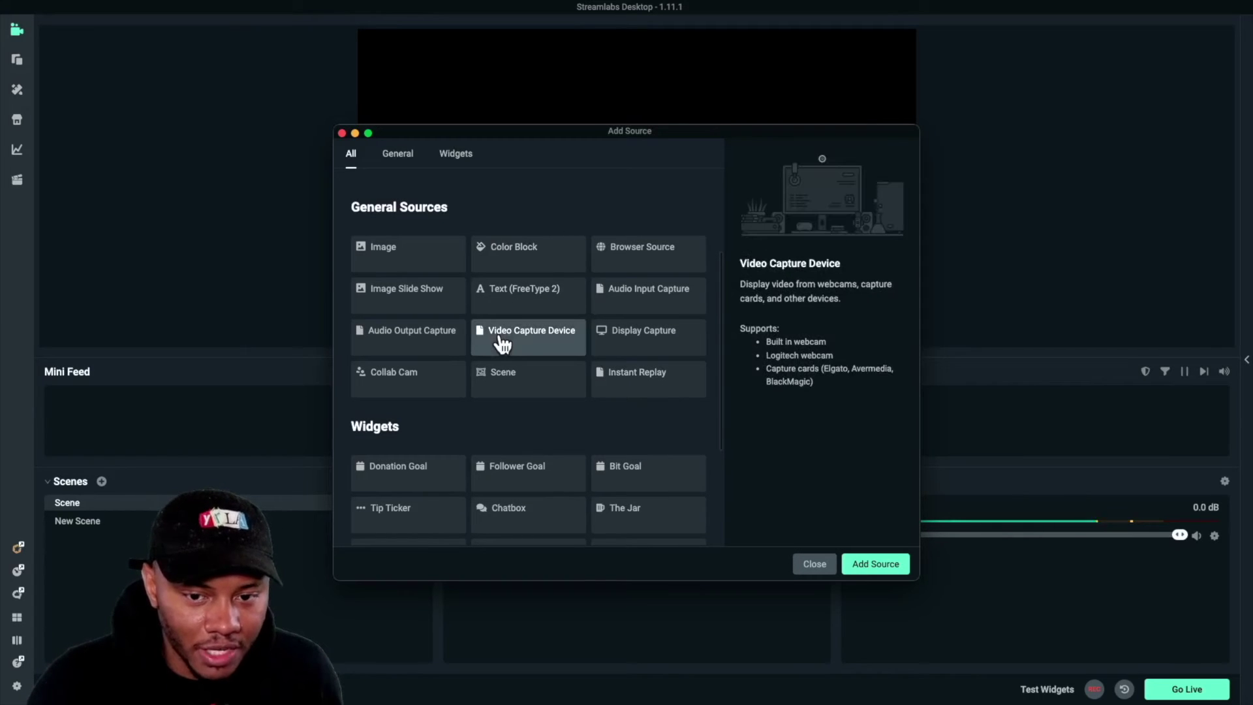
left_click(883, 563)
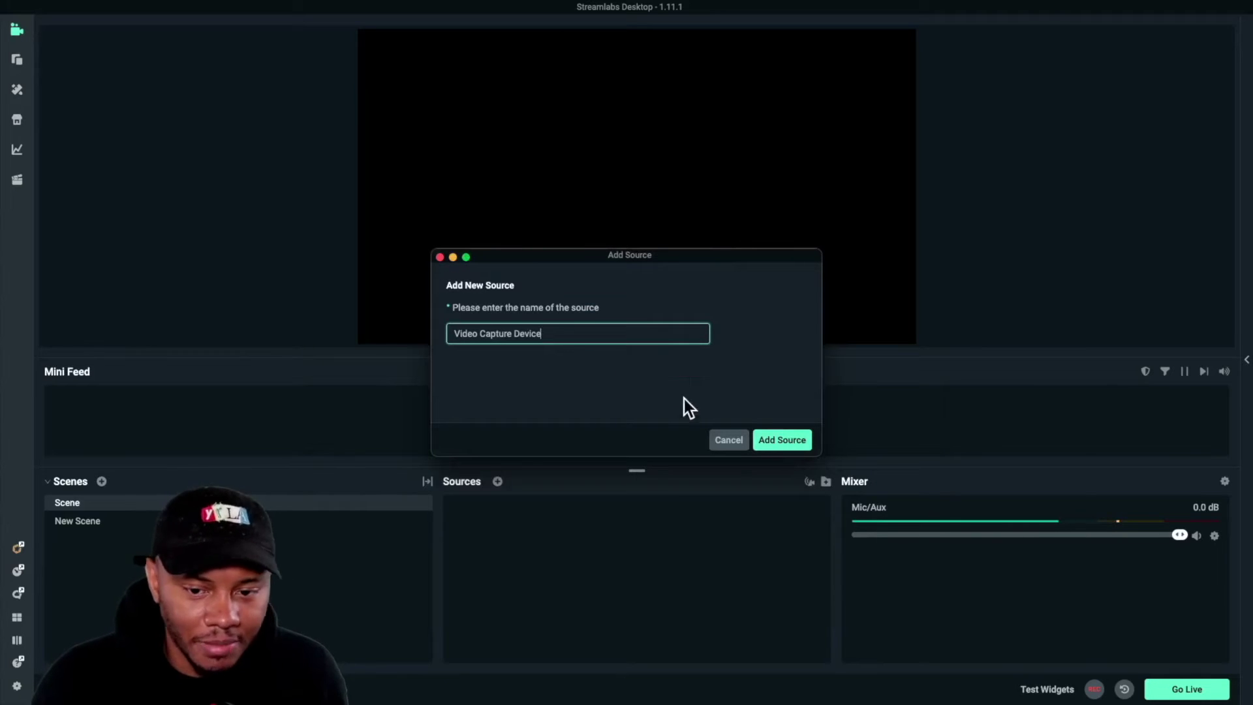
left_click(776, 442)
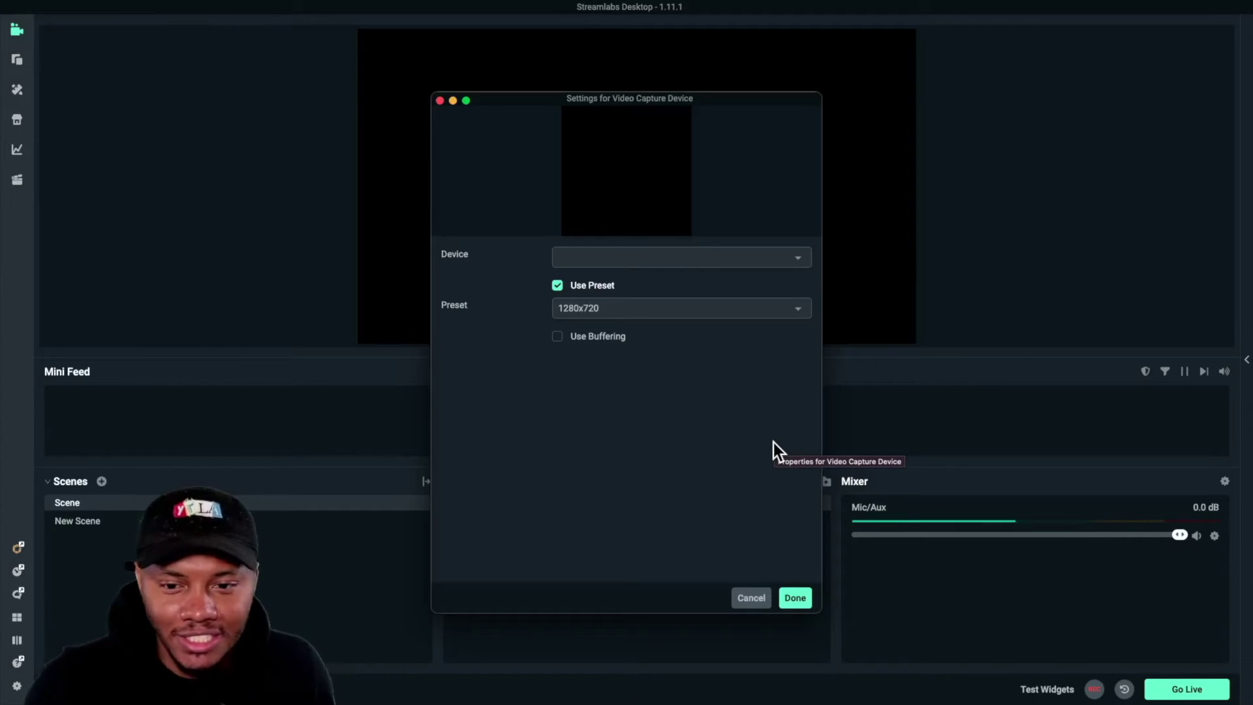
Try EOS Webcam Utility, then set the capture device to USB Video and close settings.
left_click(740, 263)
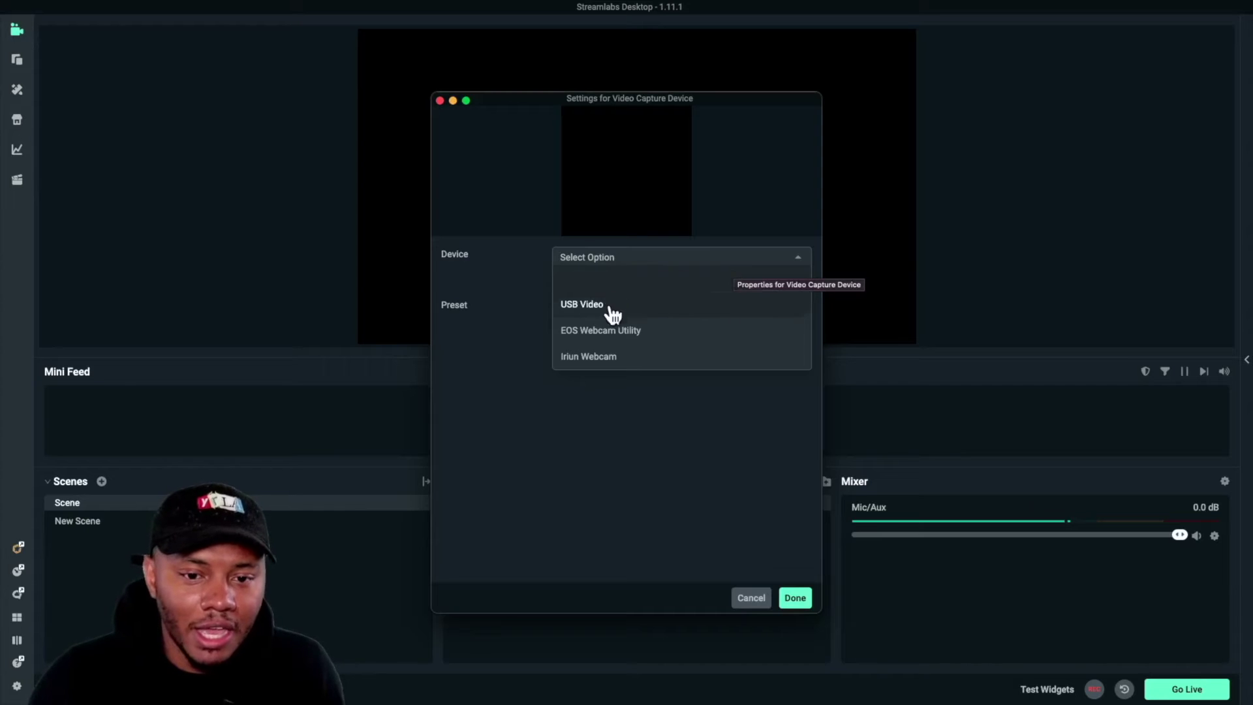
left_click(610, 336)
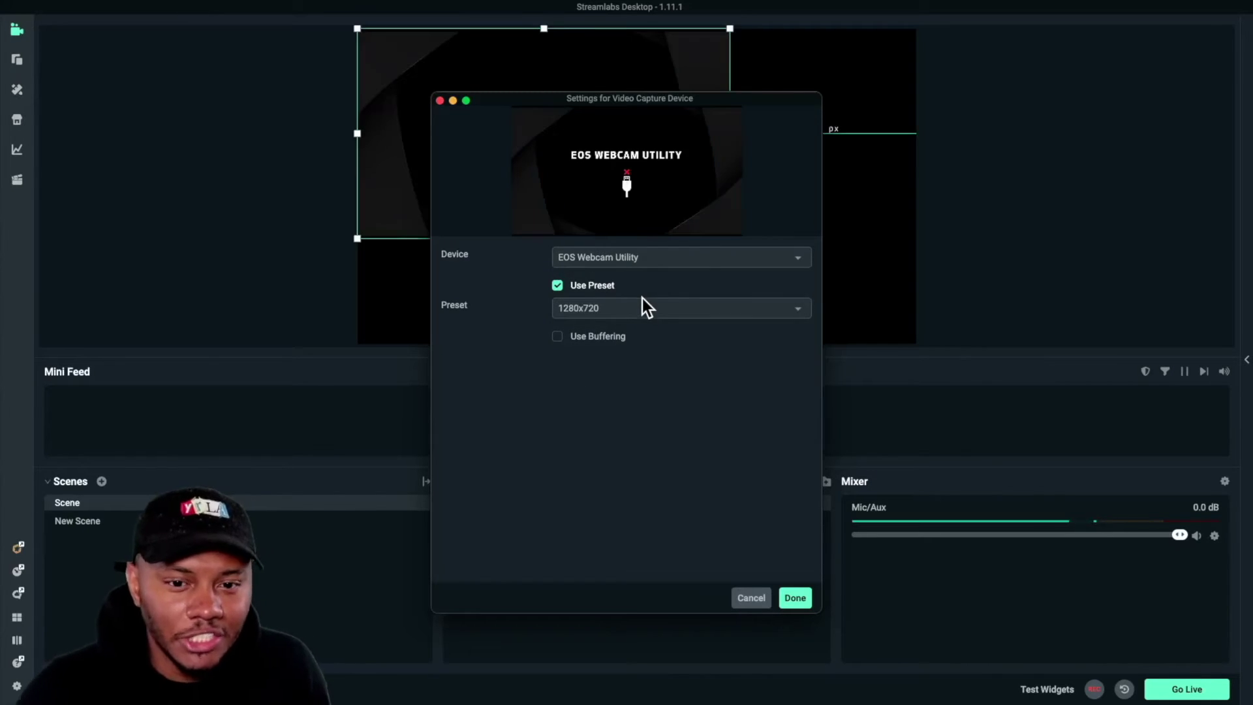
left_click(642, 261)
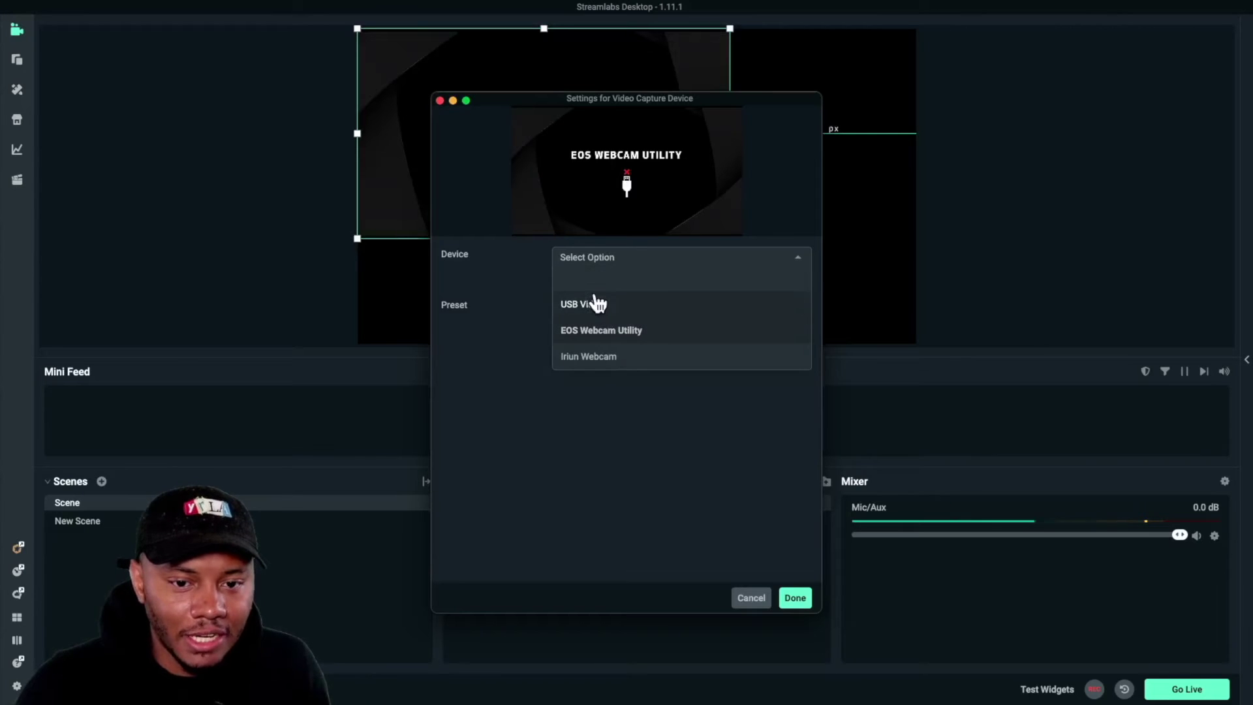
left_click(594, 305)
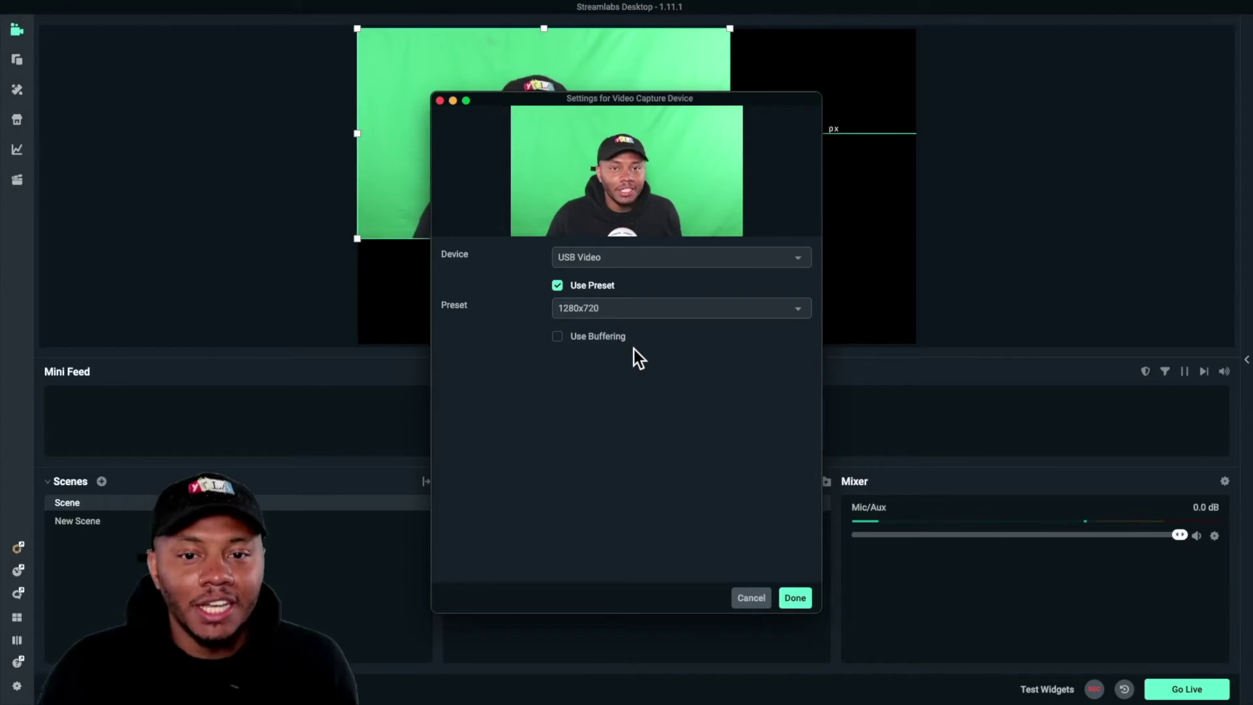
left_click(796, 598)
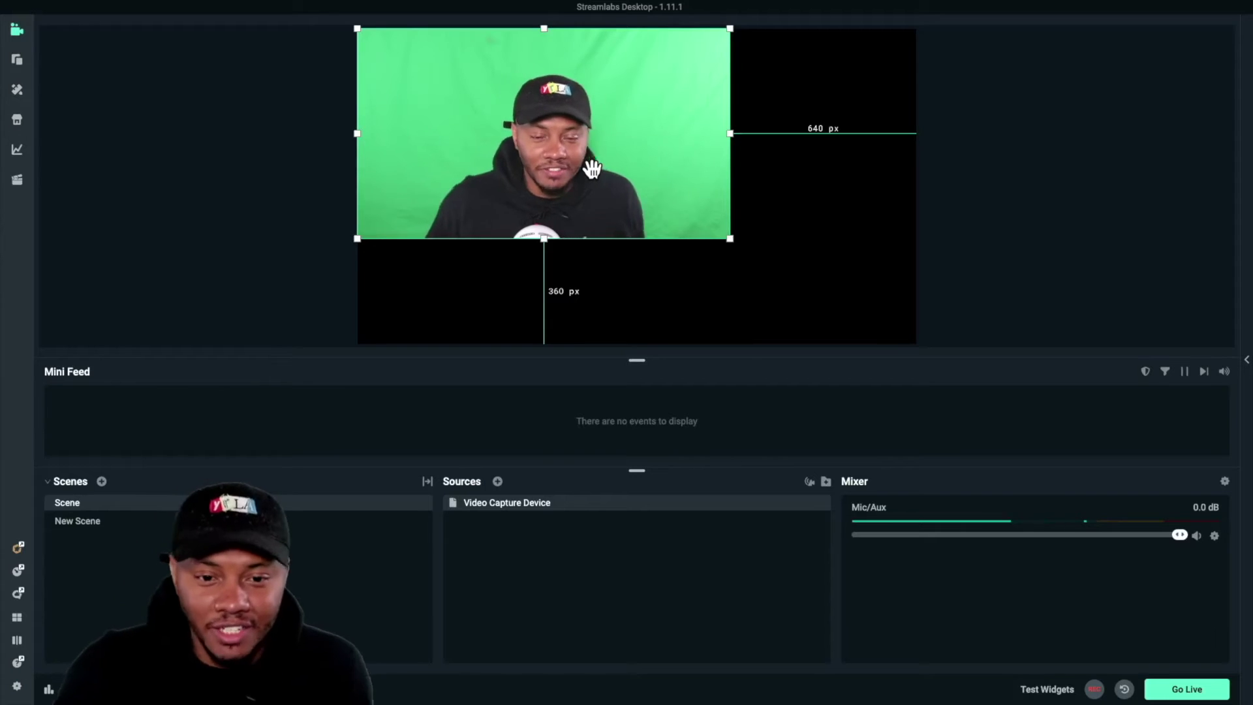
Fit the webcam source to the screen via Transform, then bring up the Add Source list.
right_click(658, 179)
mouse_move(691, 264)
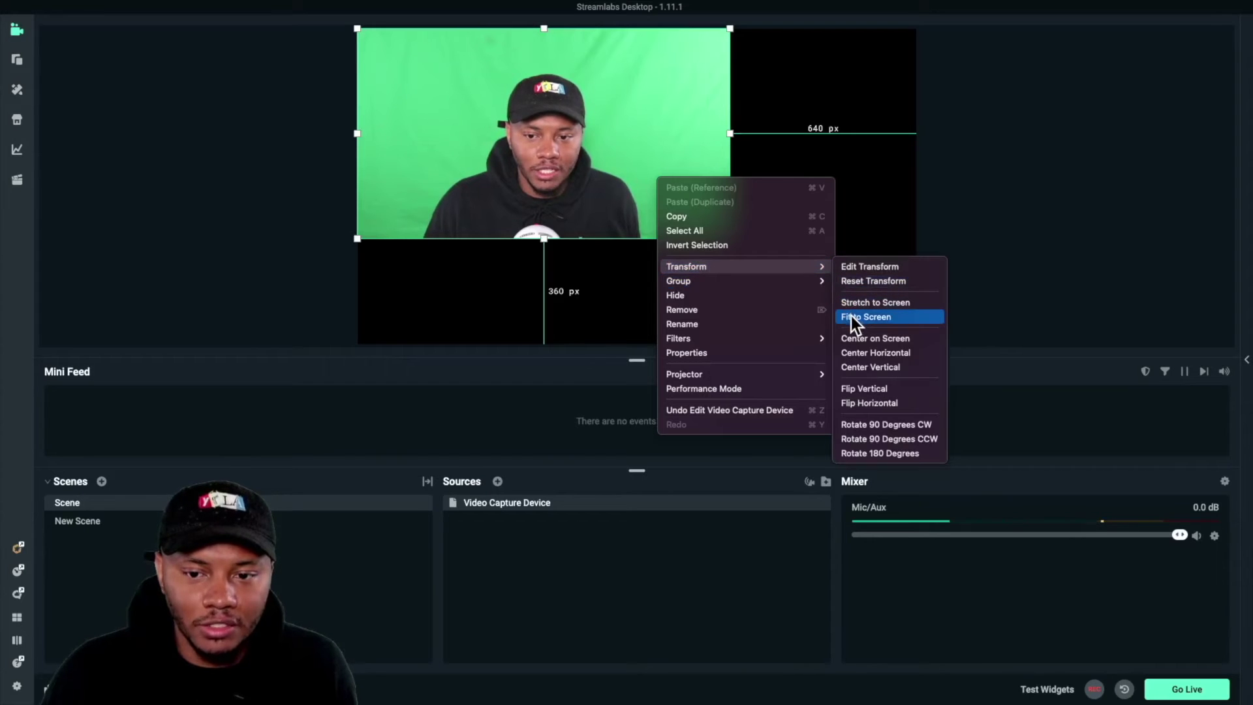
left_click(852, 317)
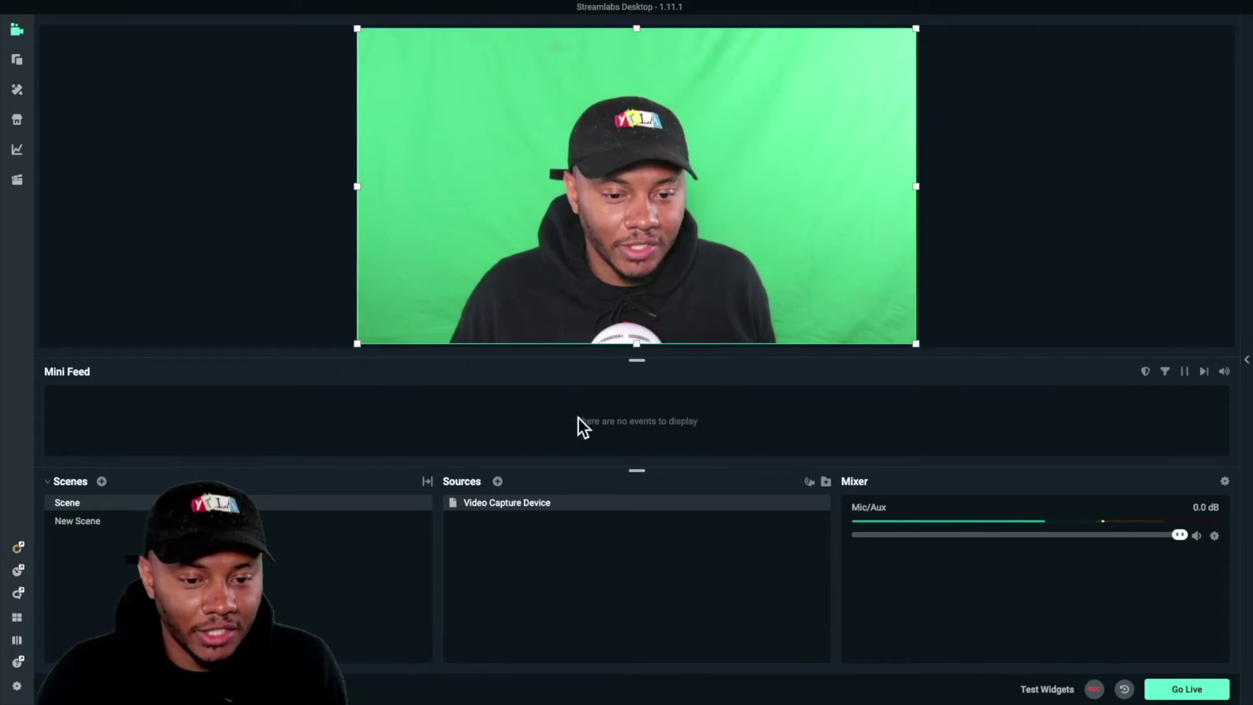
left_click(497, 481)
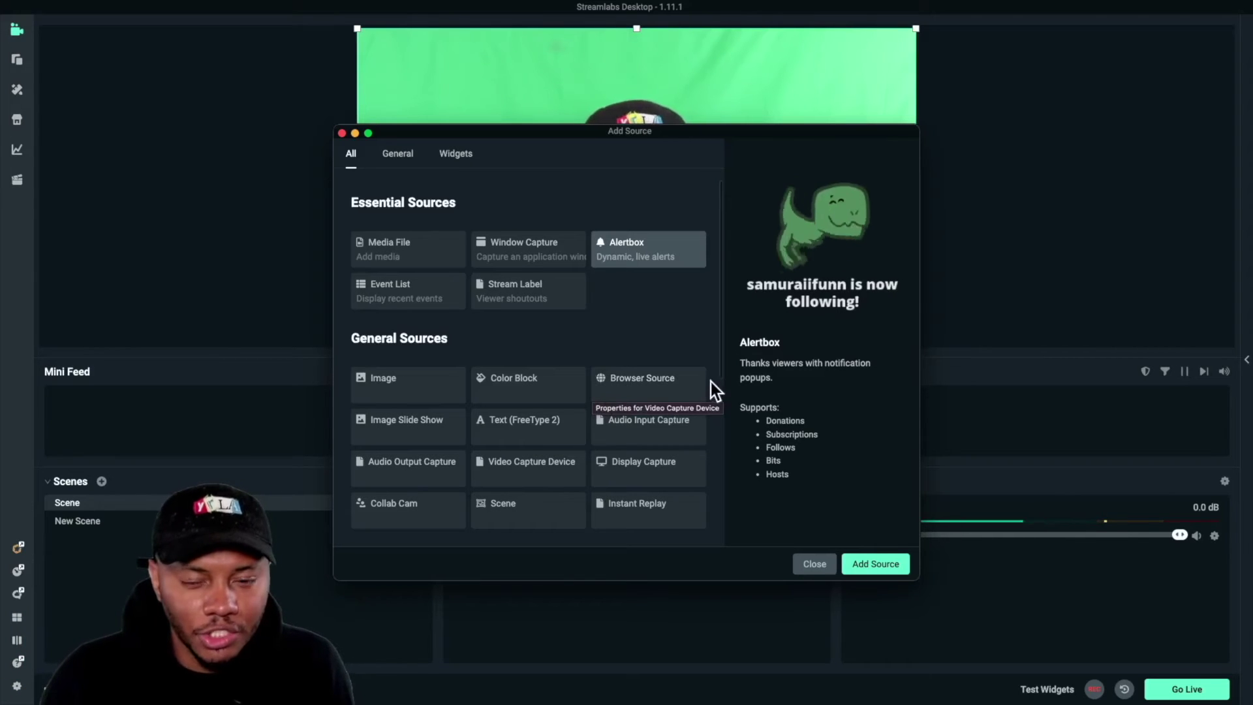
Add a Window Capture source named 'Window Capture' to the scene.
scroll(645, 362, "down", 3)
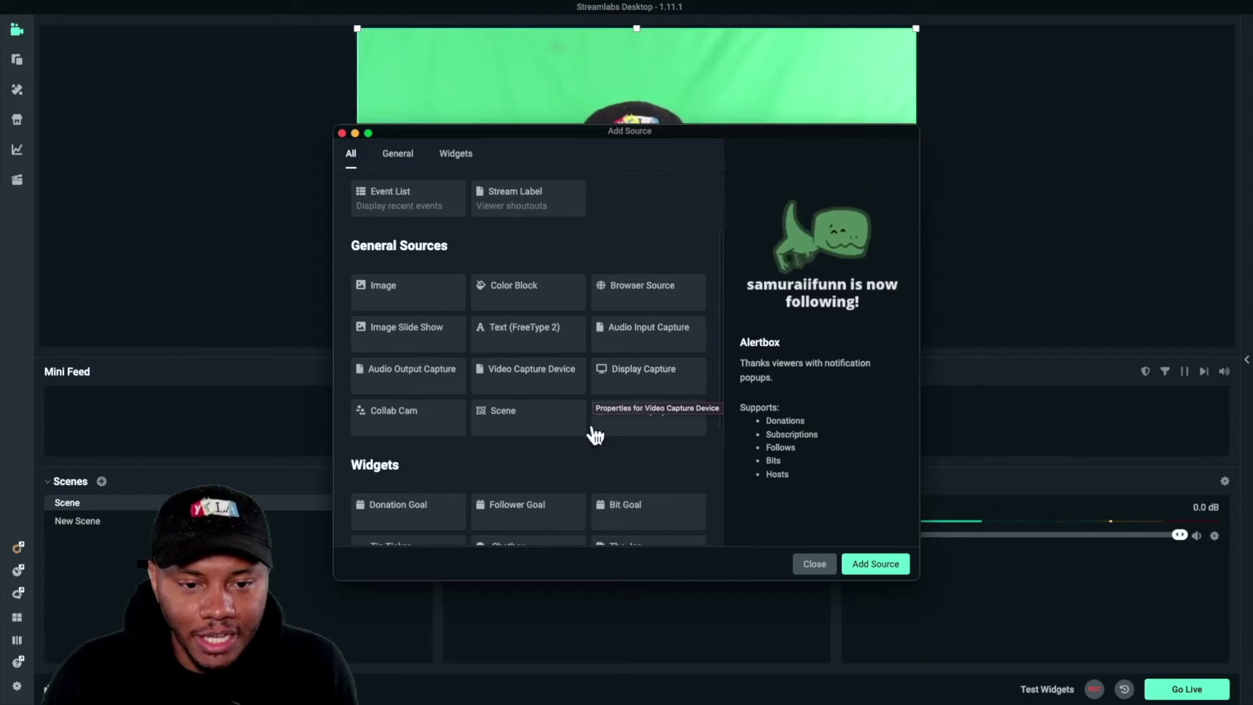
scroll(582, 448, "up", 1)
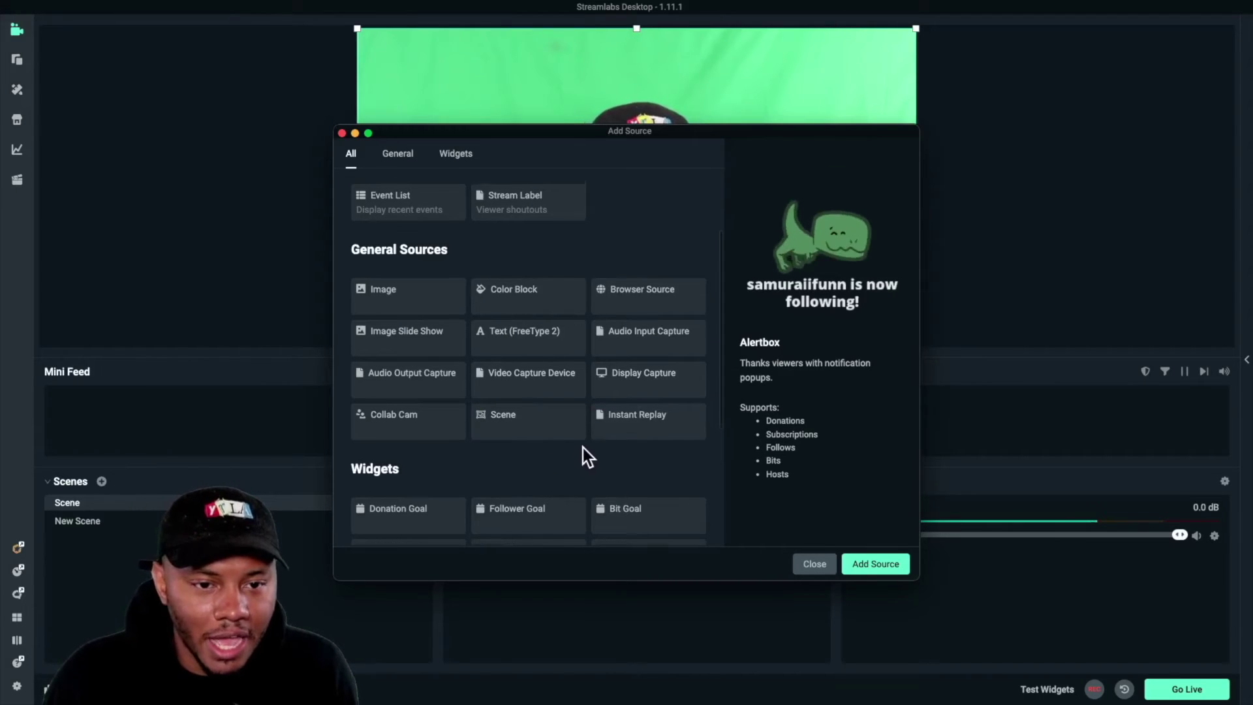
scroll(583, 448, "up", 3)
left_click(532, 246)
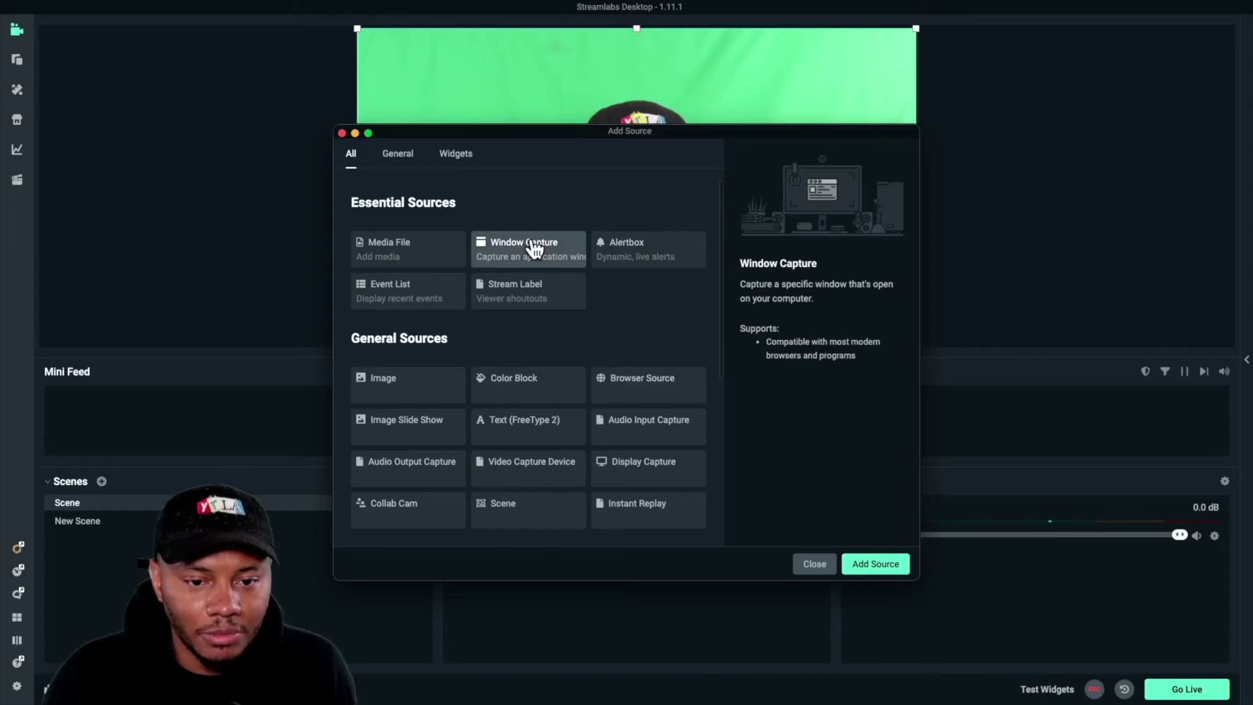
left_click(873, 565)
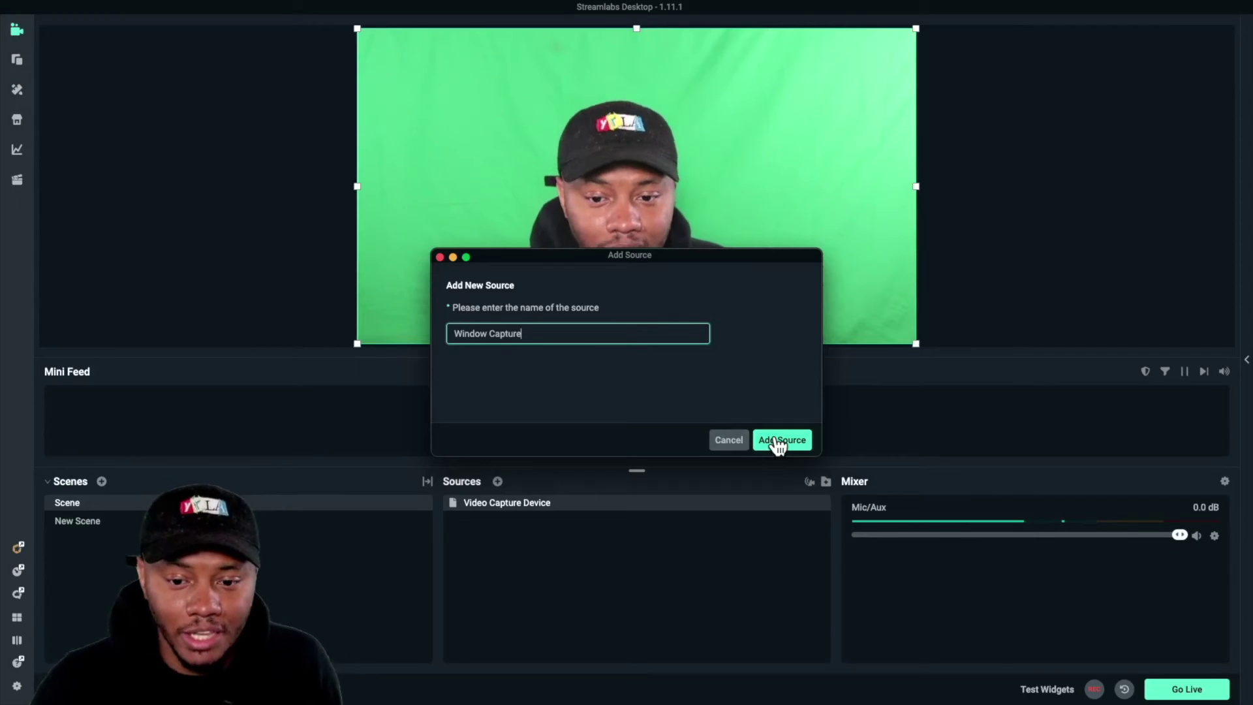
left_click(776, 439)
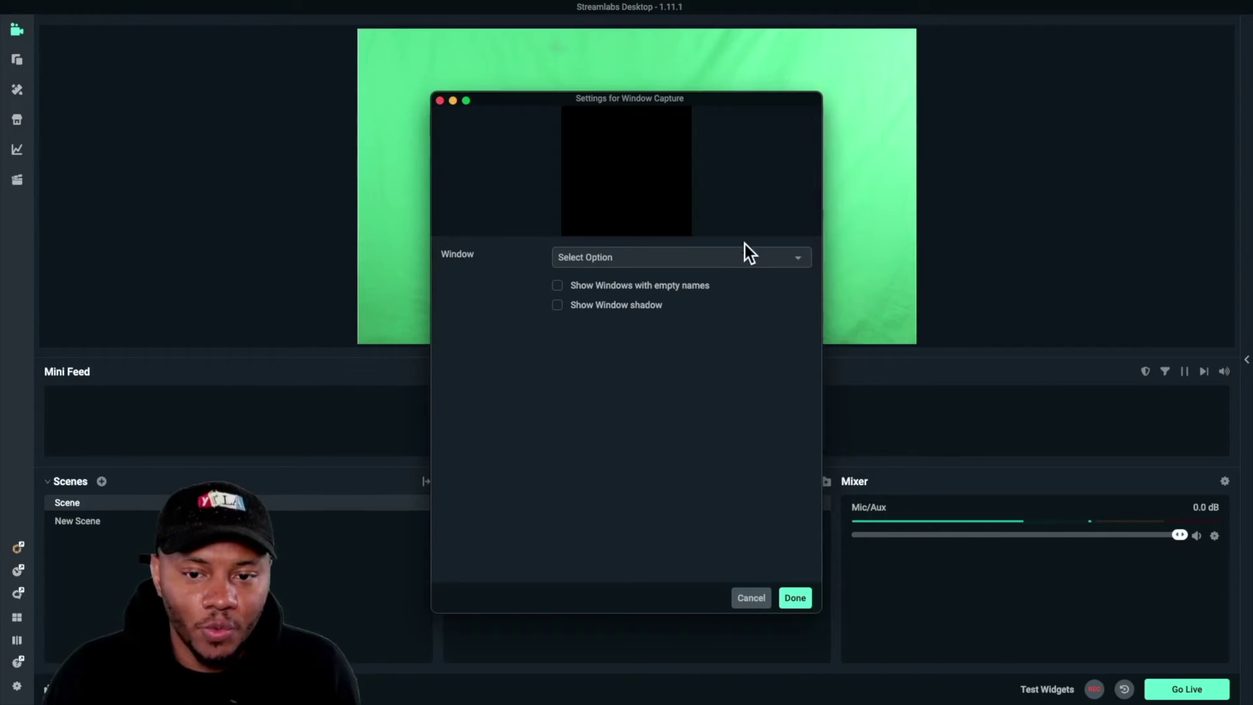
Browse the Window dropdown without choosing a window, then close the Window Capture settings.
left_click(745, 256)
scroll(709, 331, "down", 4)
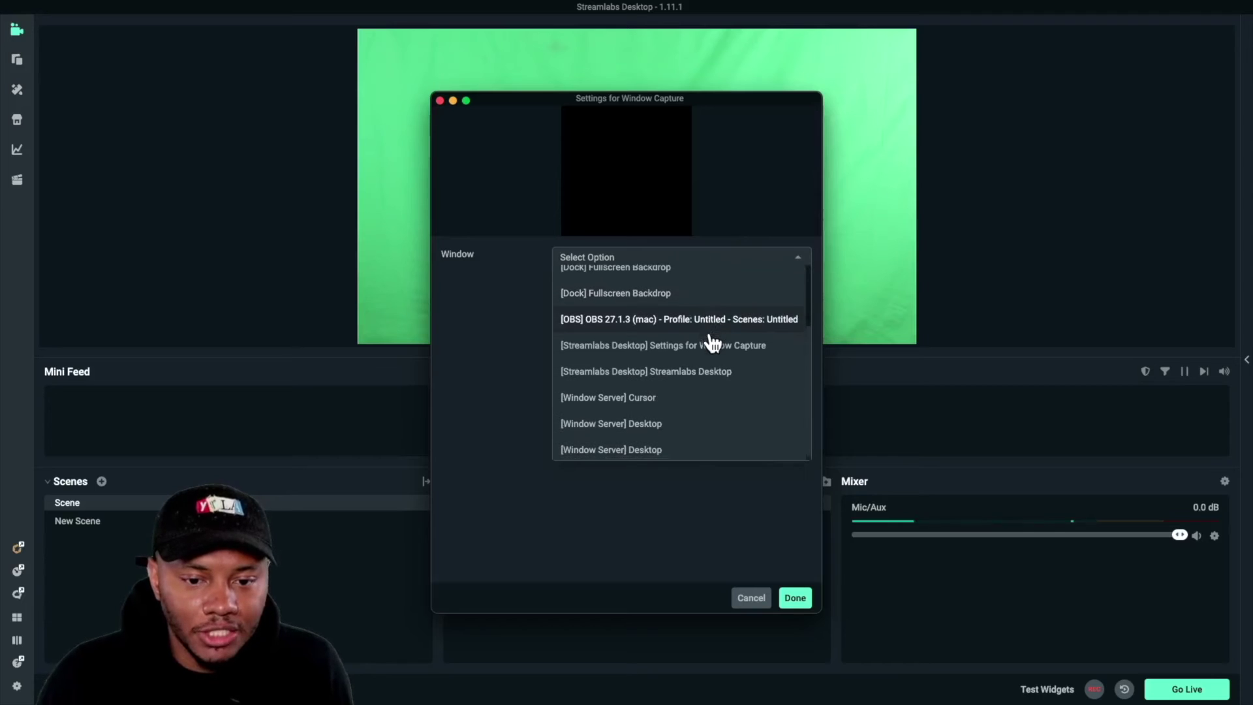
scroll(716, 349, "up", 3)
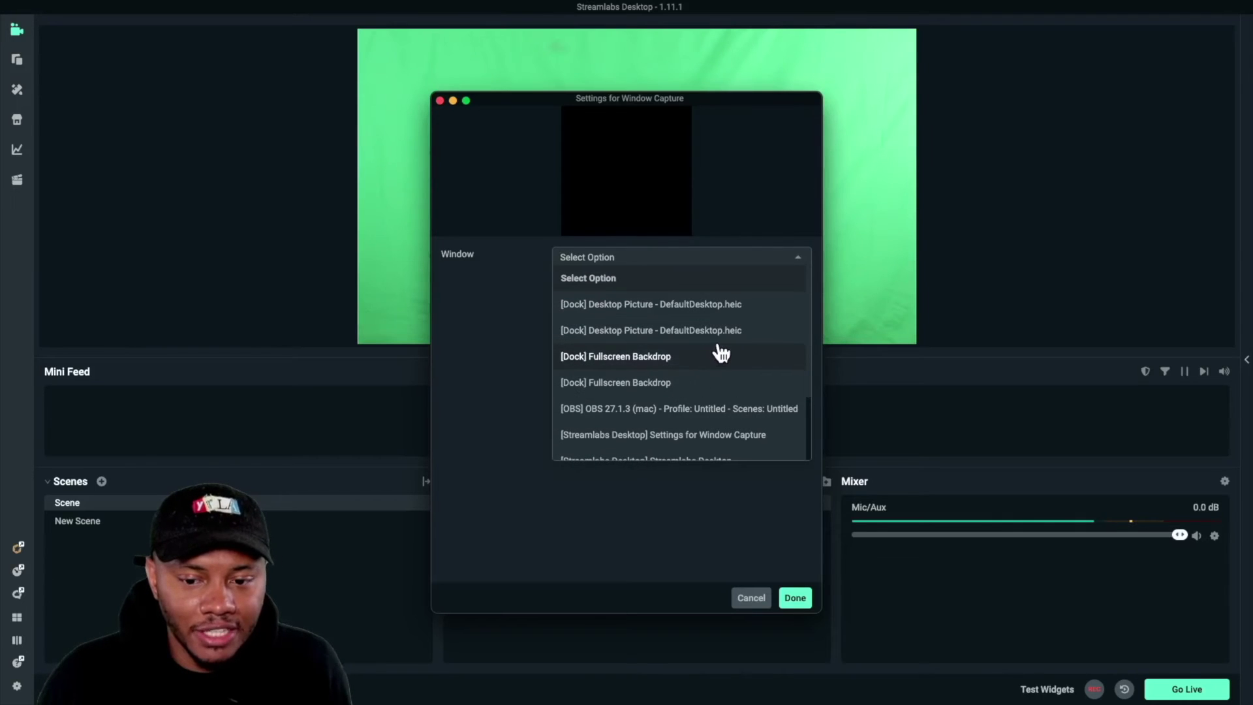
left_click(1006, 275)
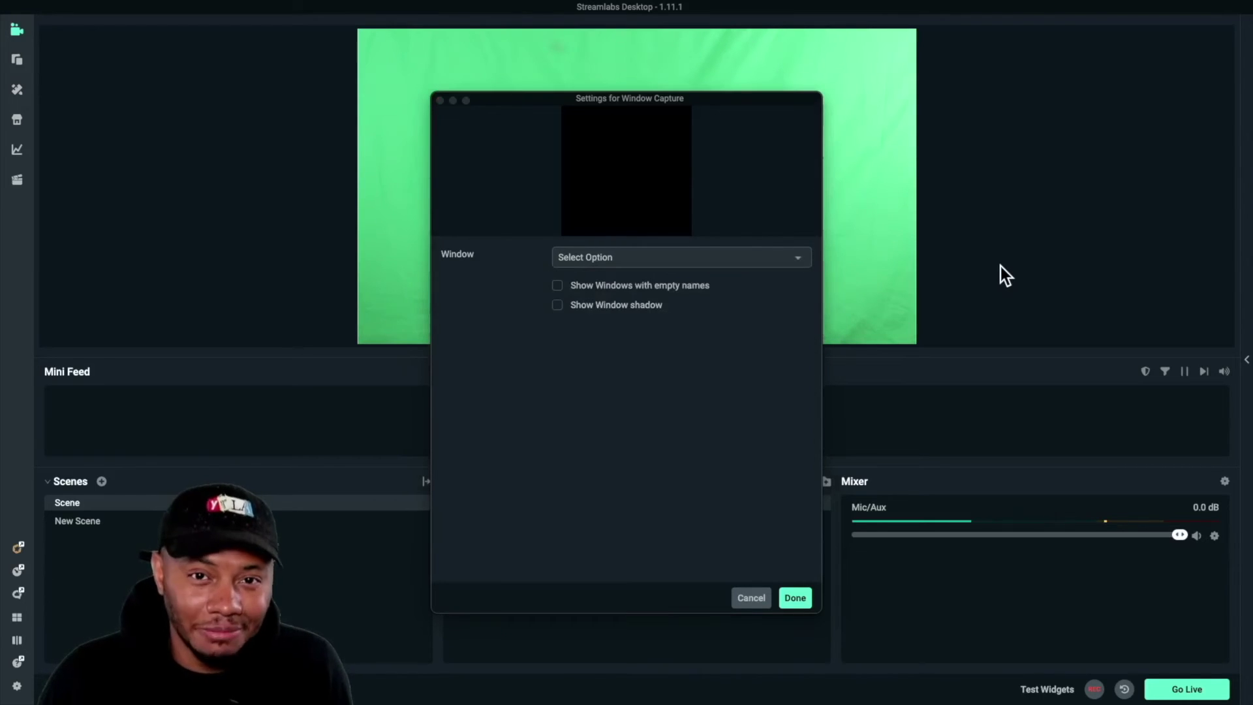
left_click(794, 597)
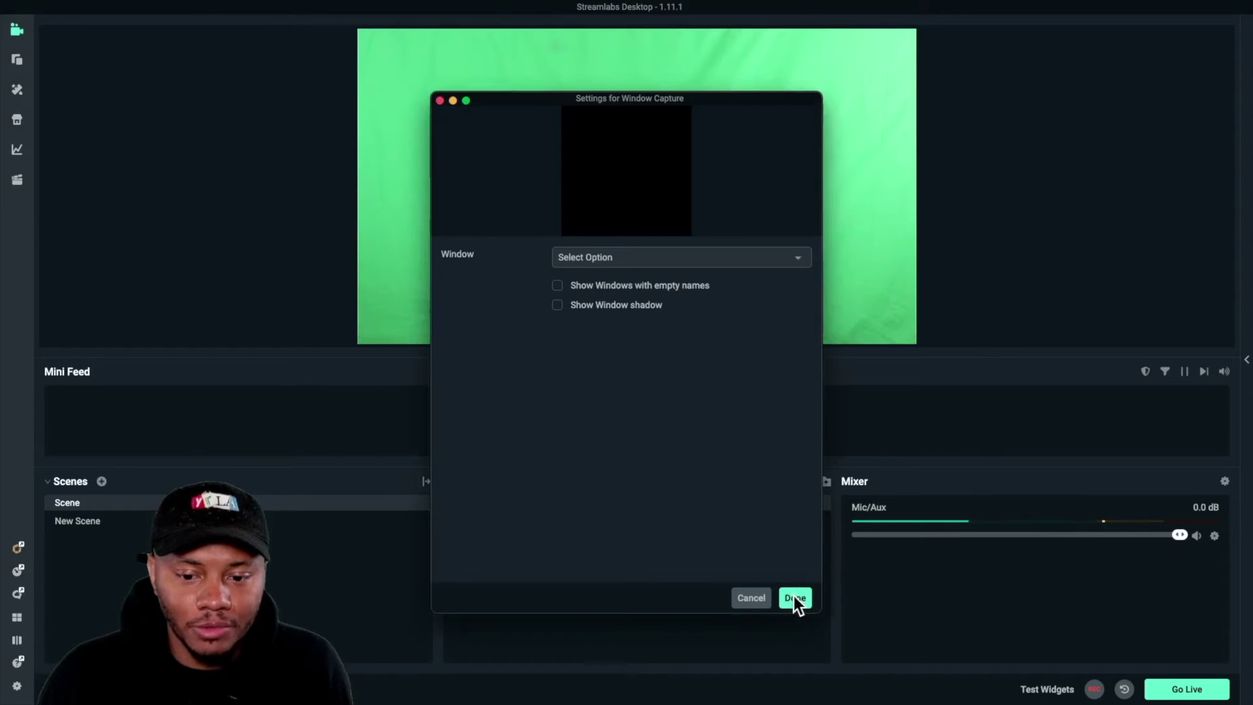
left_click(794, 599)
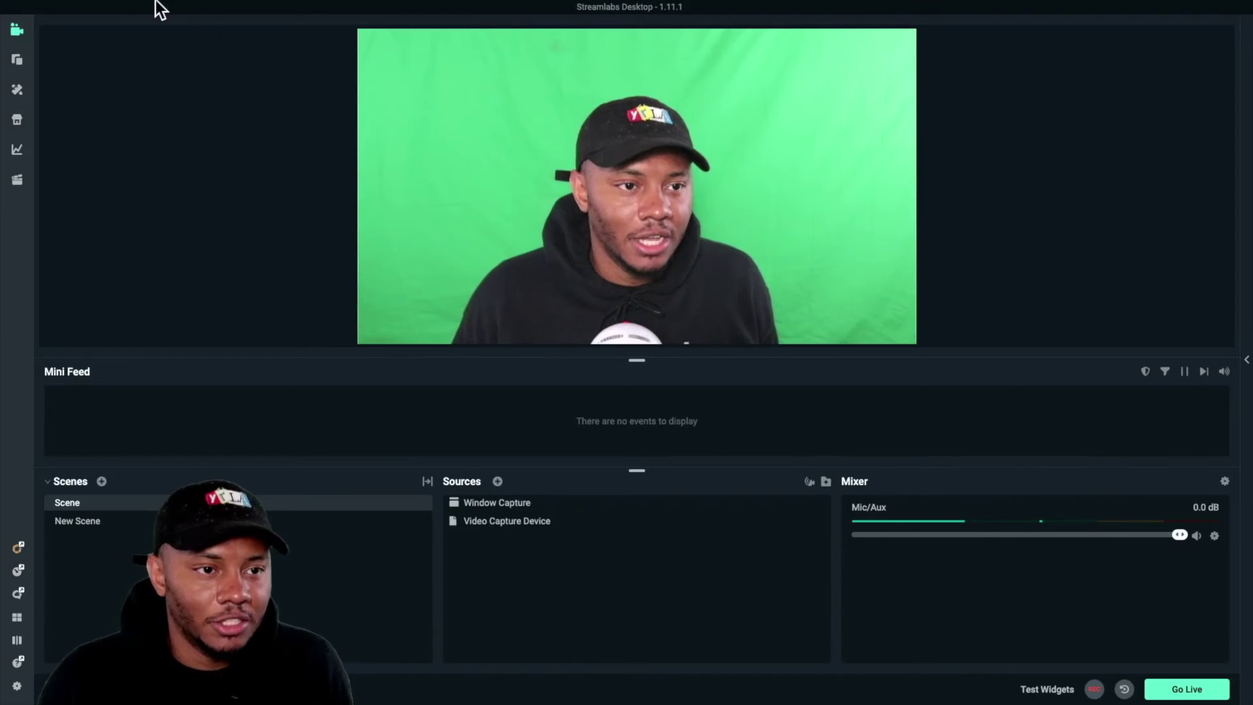
Set Window Capture to capture the [Google Chrome] YouTube window, then select that source.
left_click(39, 23)
left_click(132, 171)
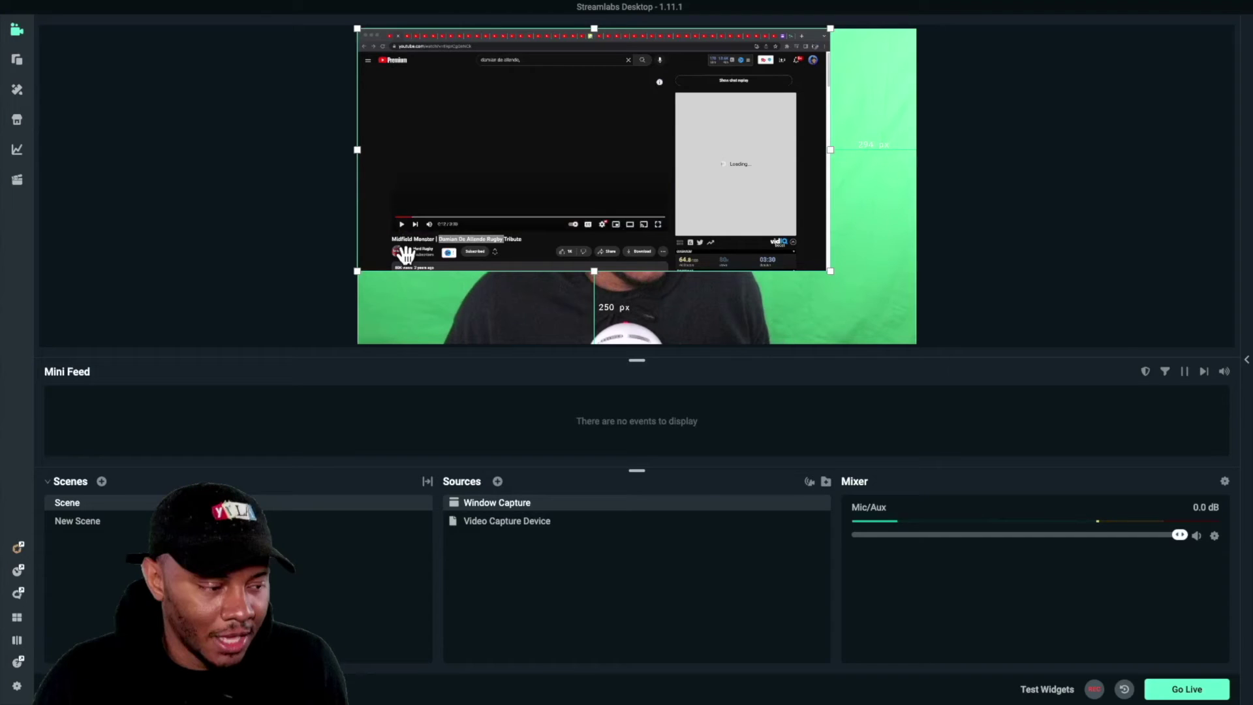
double_click(533, 510)
left_click(652, 253)
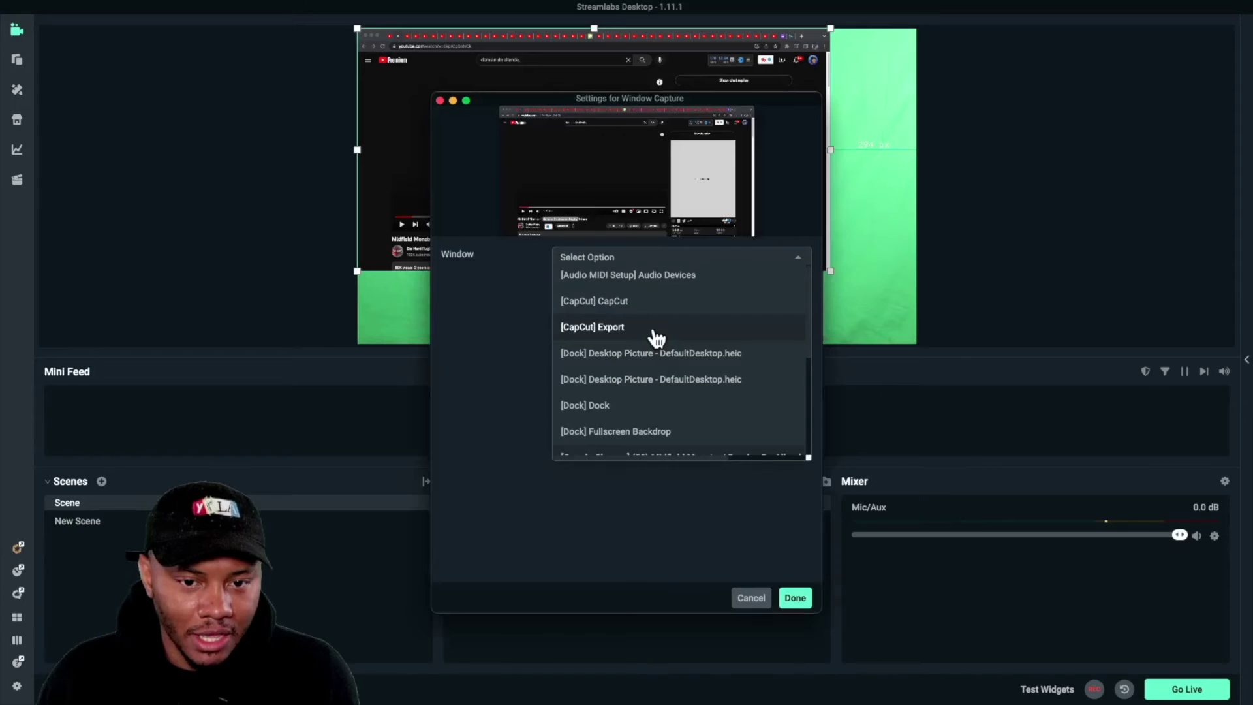
scroll(659, 342, "down", 5)
scroll(653, 304, "up", 1)
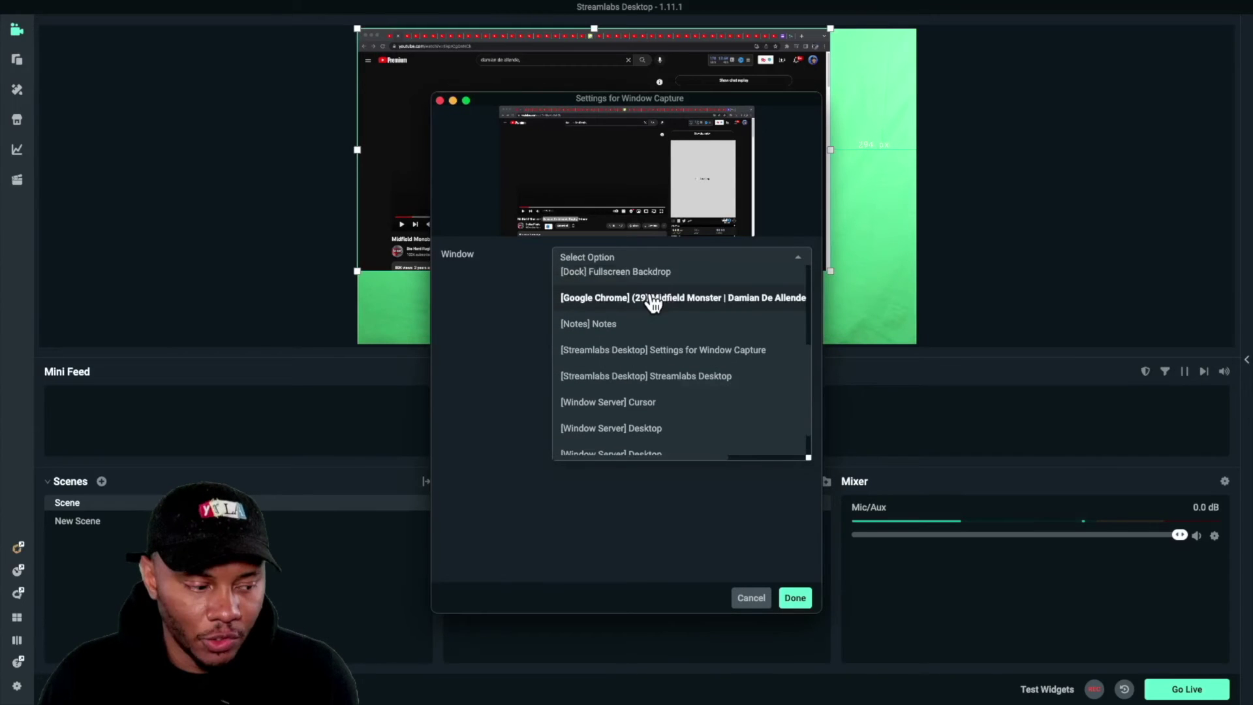
left_click(652, 298)
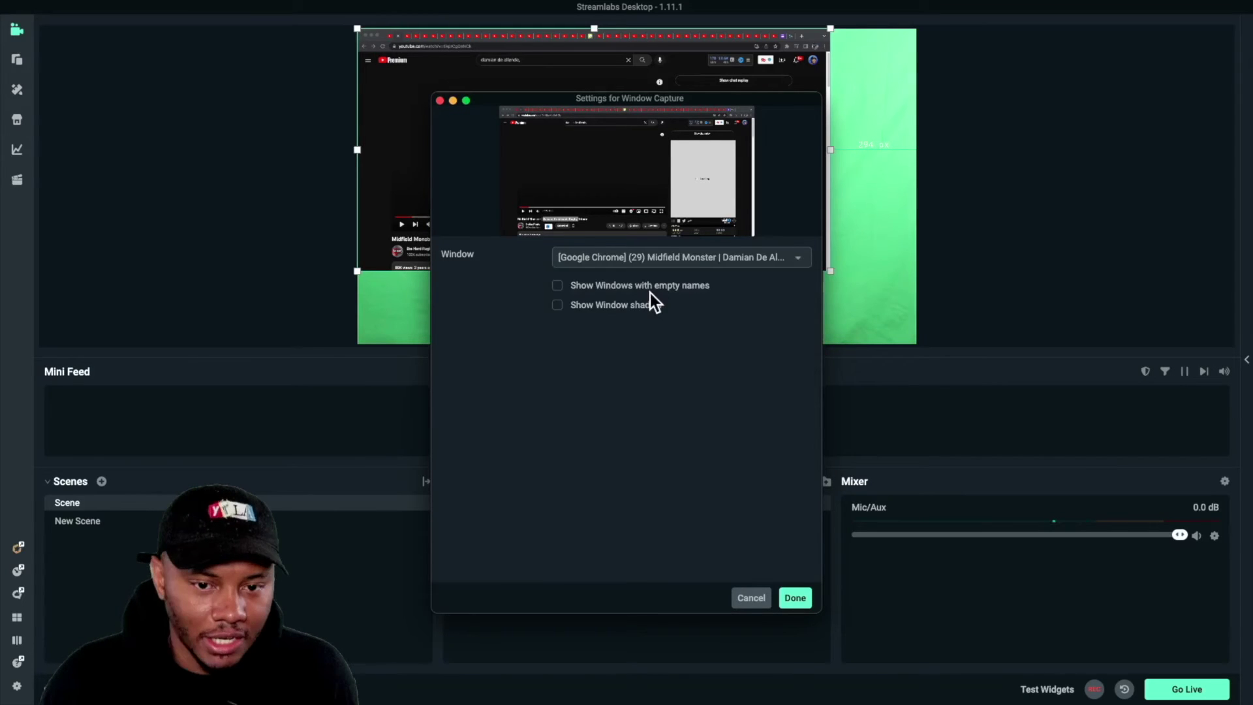
left_click(797, 598)
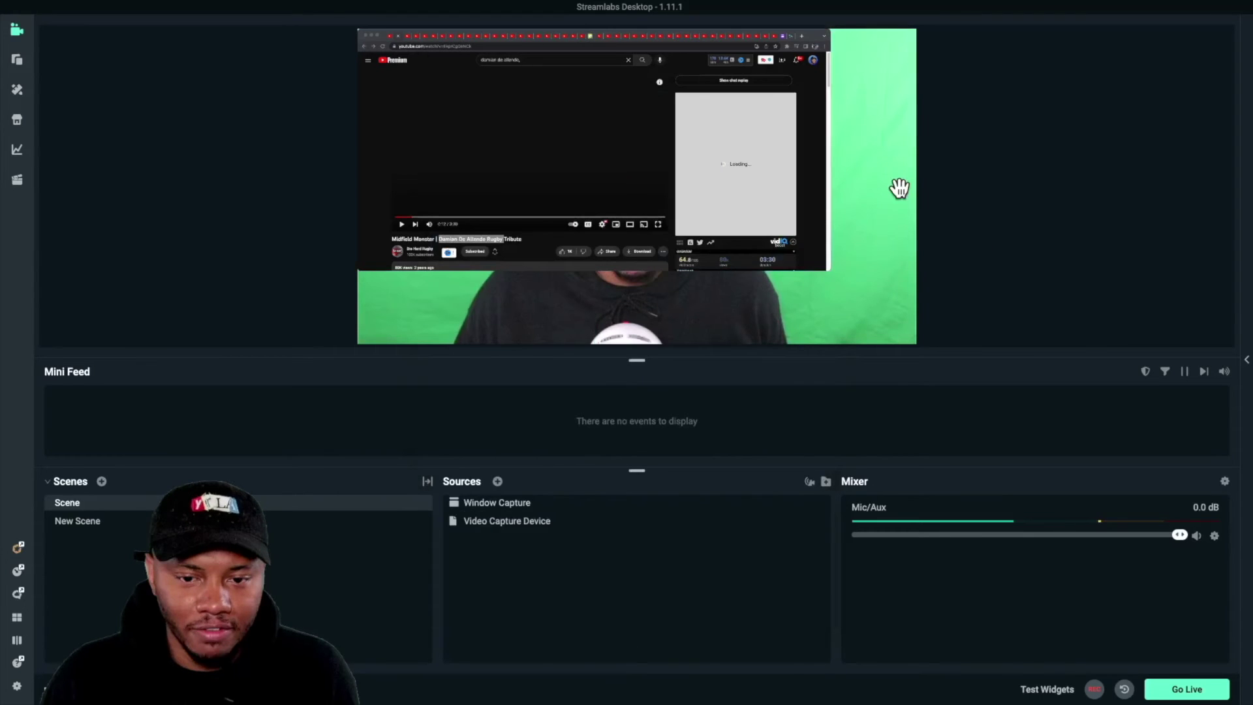
left_click(505, 510)
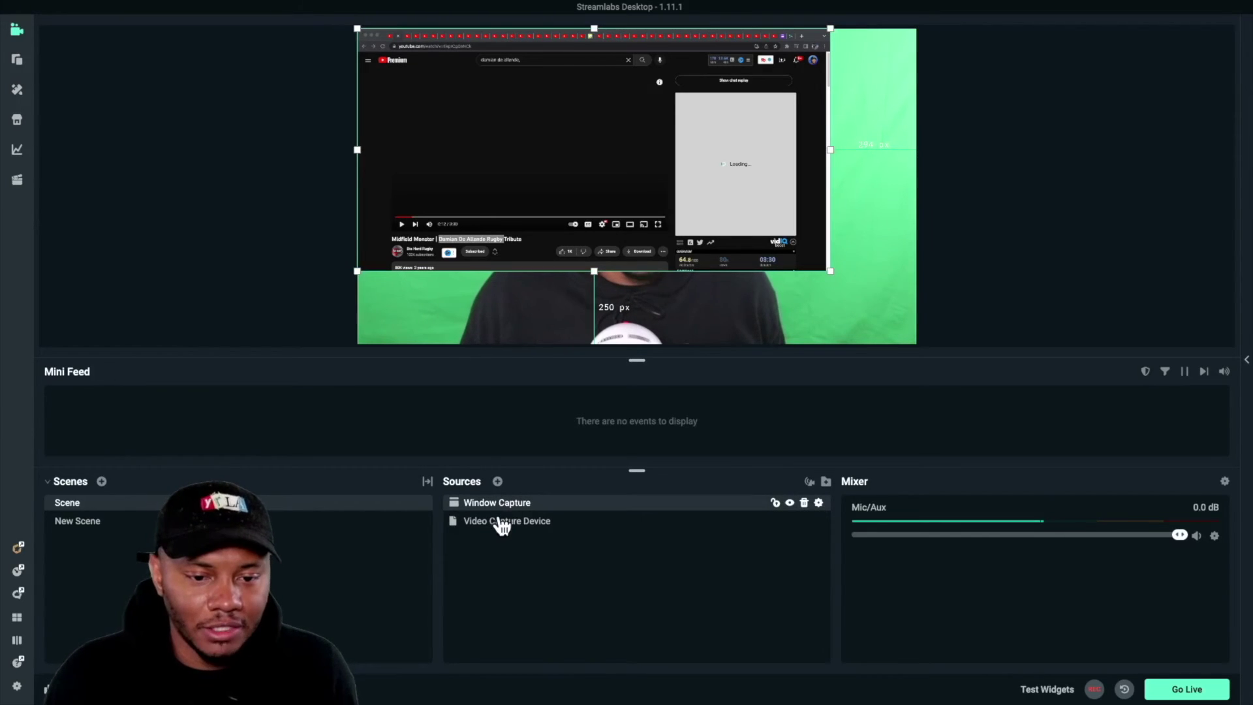
Move Window Capture below Video Capture Device, then open the webcam source's settings.
left_click_drag(516, 511, 516, 526)
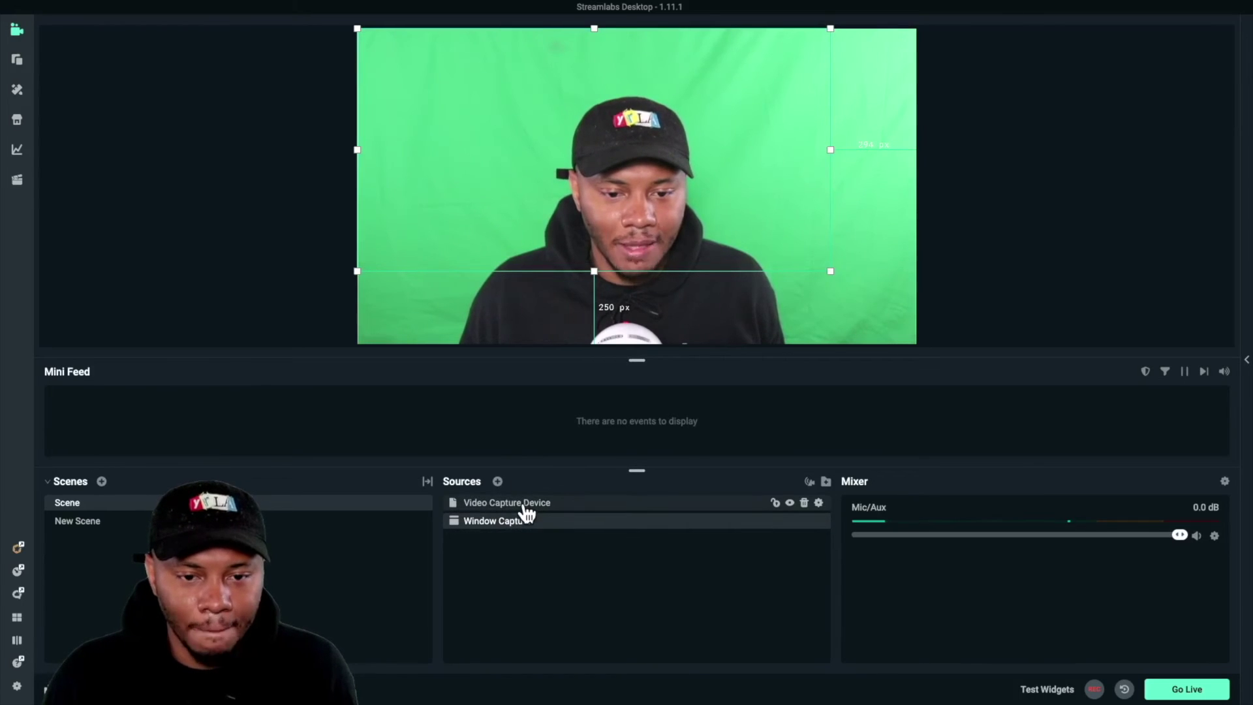
left_click(527, 507)
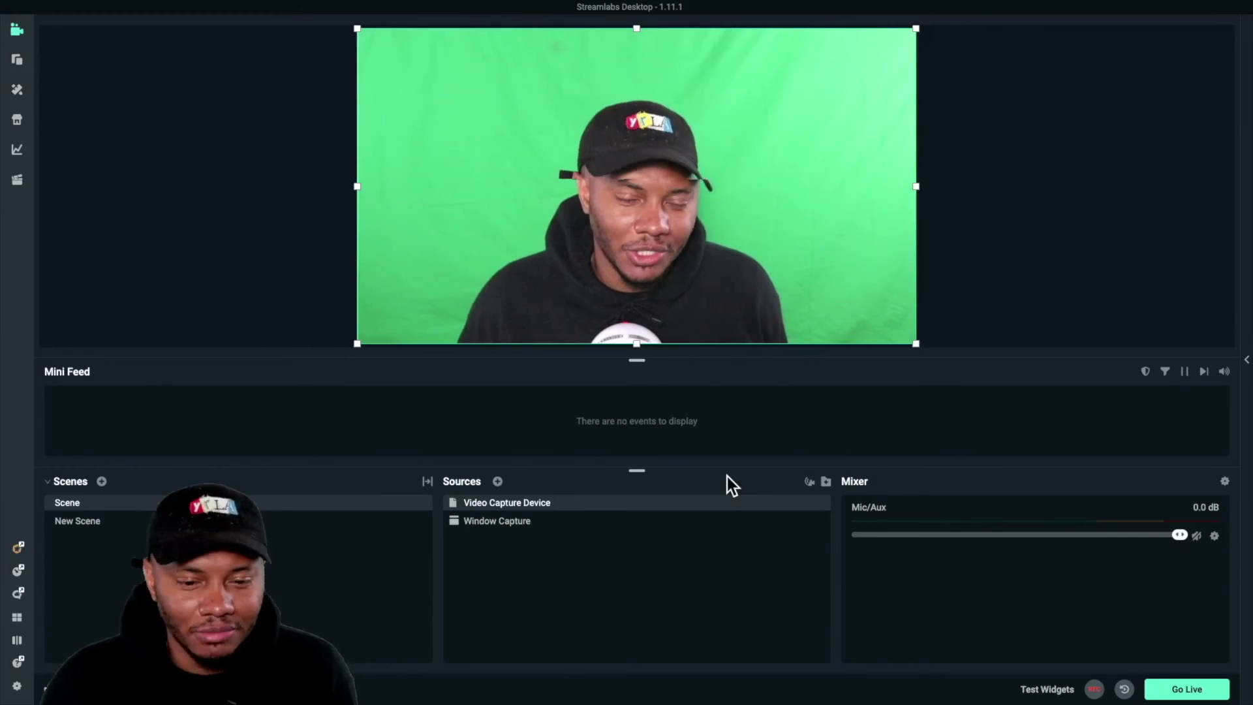
double_click(526, 507)
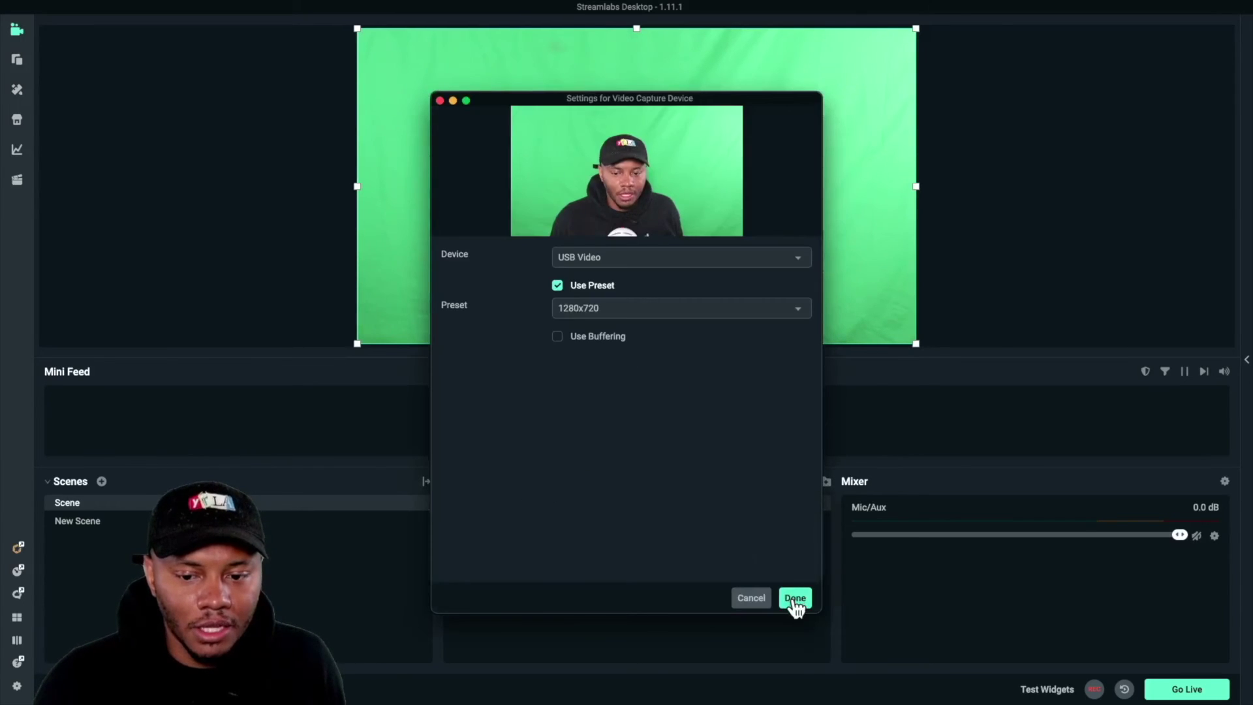
Add a Chroma Key filter to Video Capture Device to remove the webcam's green screen.
left_click(793, 599)
right_click(522, 506)
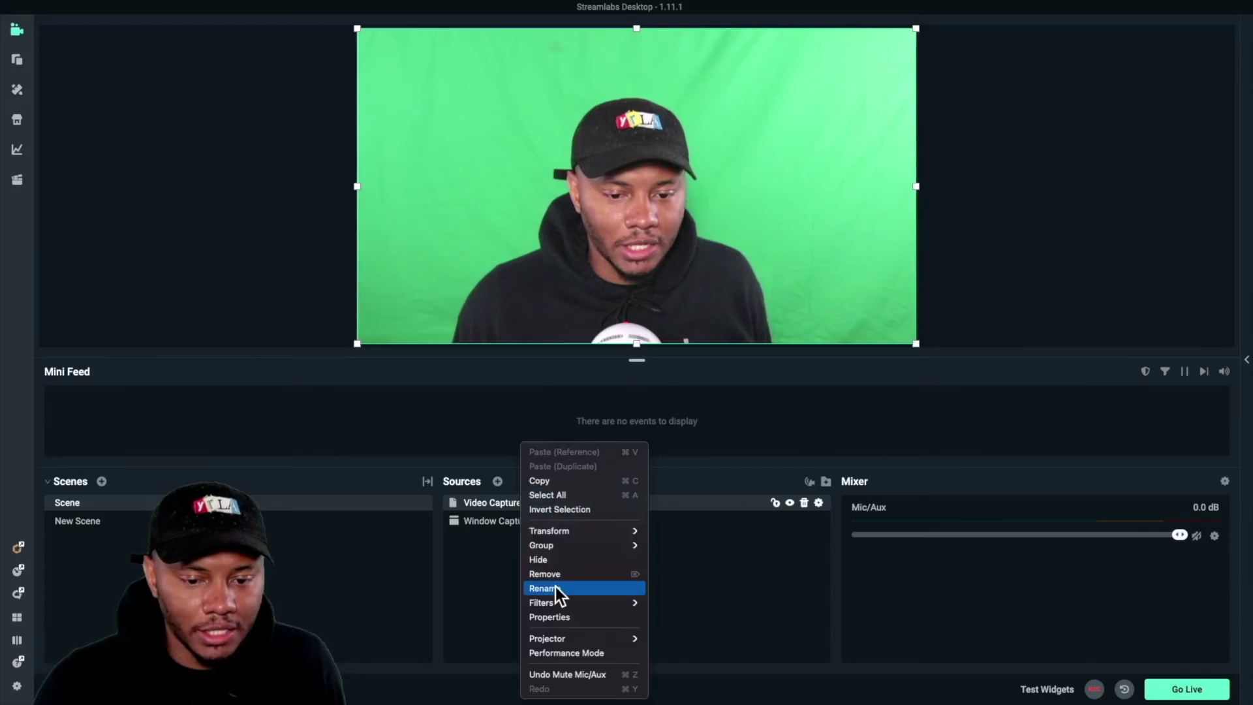
mouse_move(590, 601)
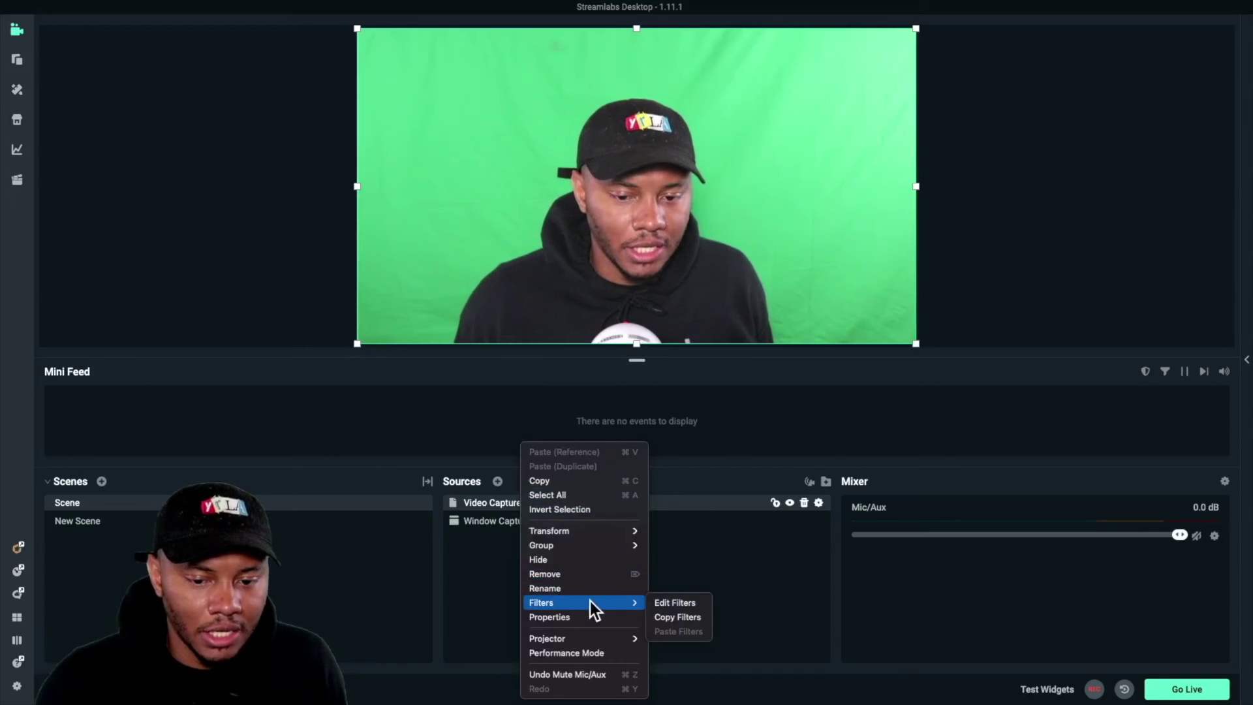
left_click(656, 603)
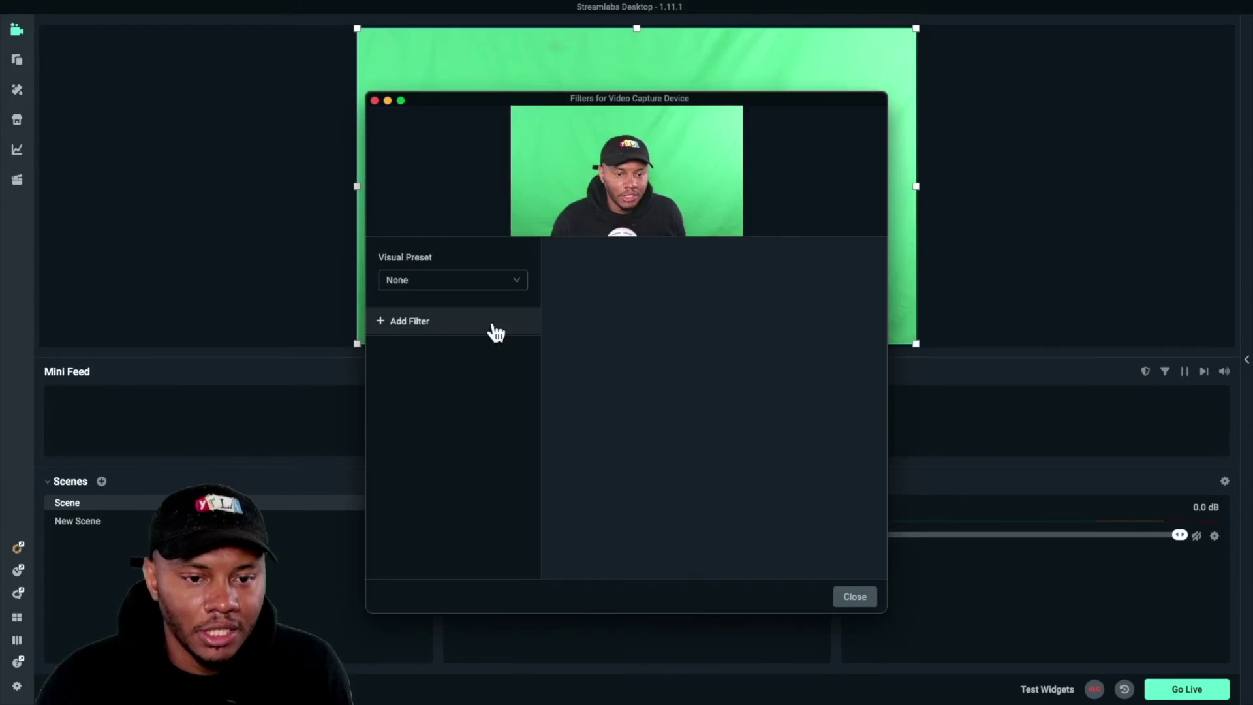
left_click(439, 326)
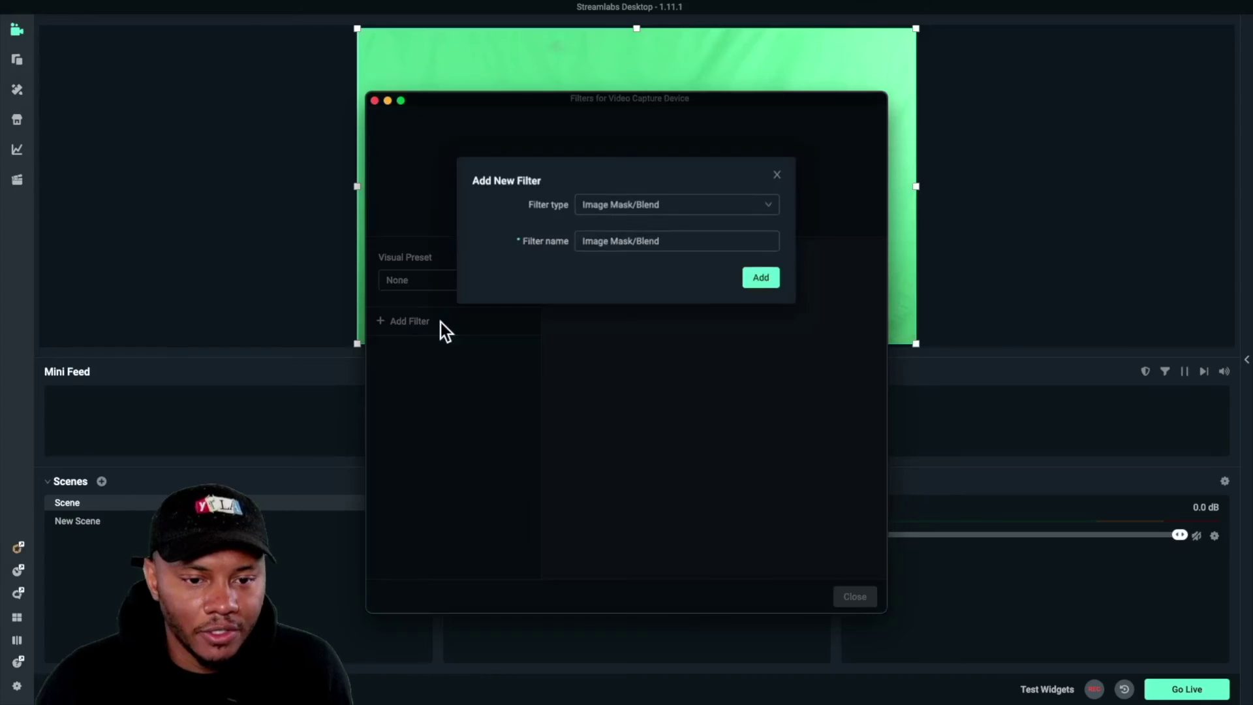
left_click(654, 213)
scroll(641, 294, "down", 2)
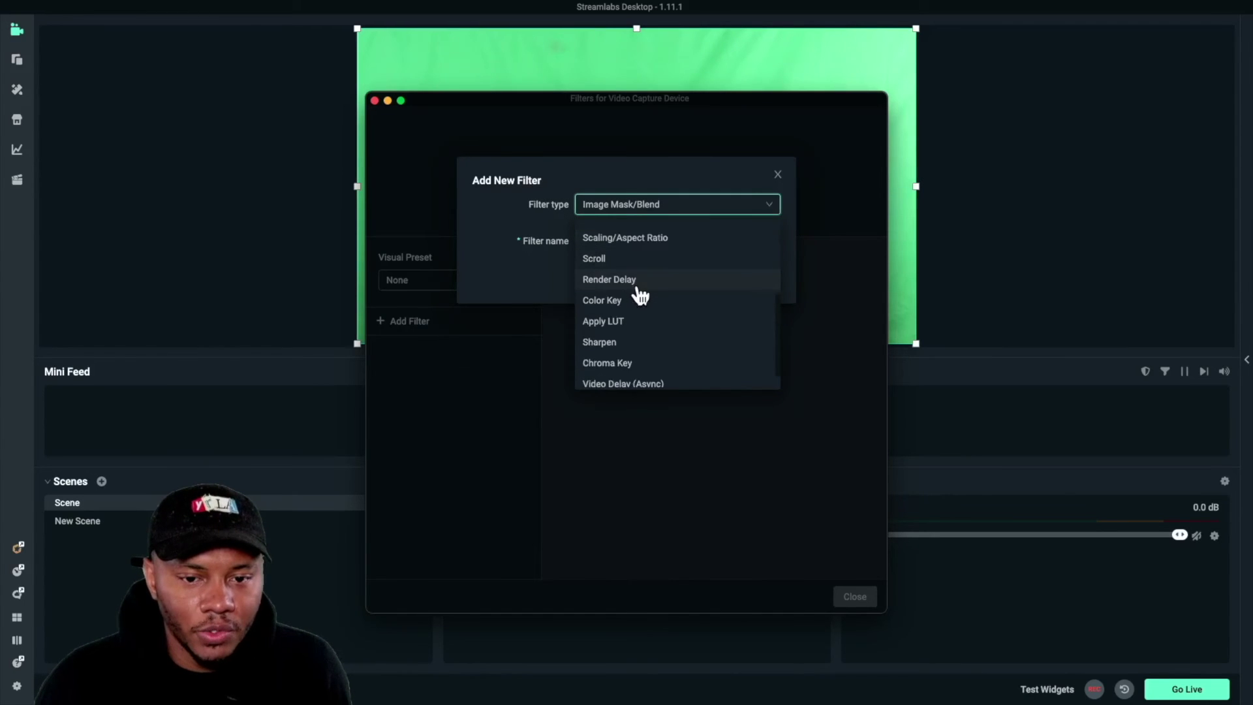
scroll(641, 304, "down", 1)
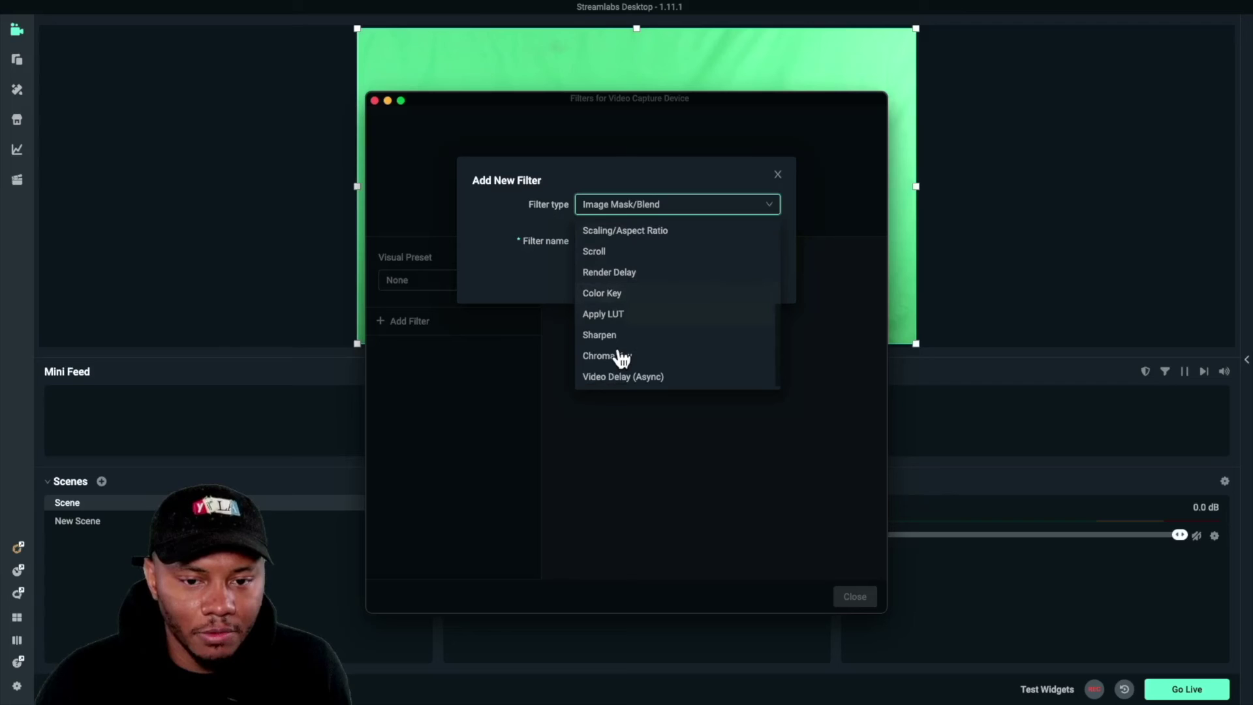
left_click(619, 356)
left_click(771, 280)
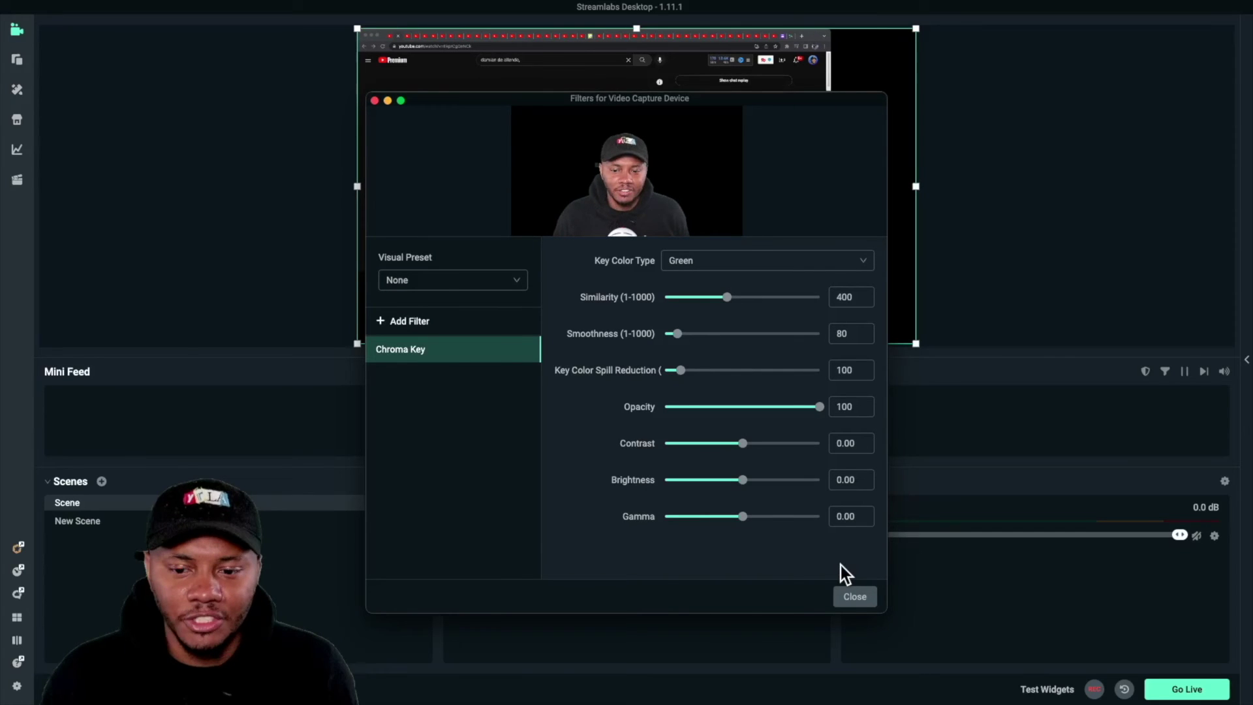
left_click(854, 596)
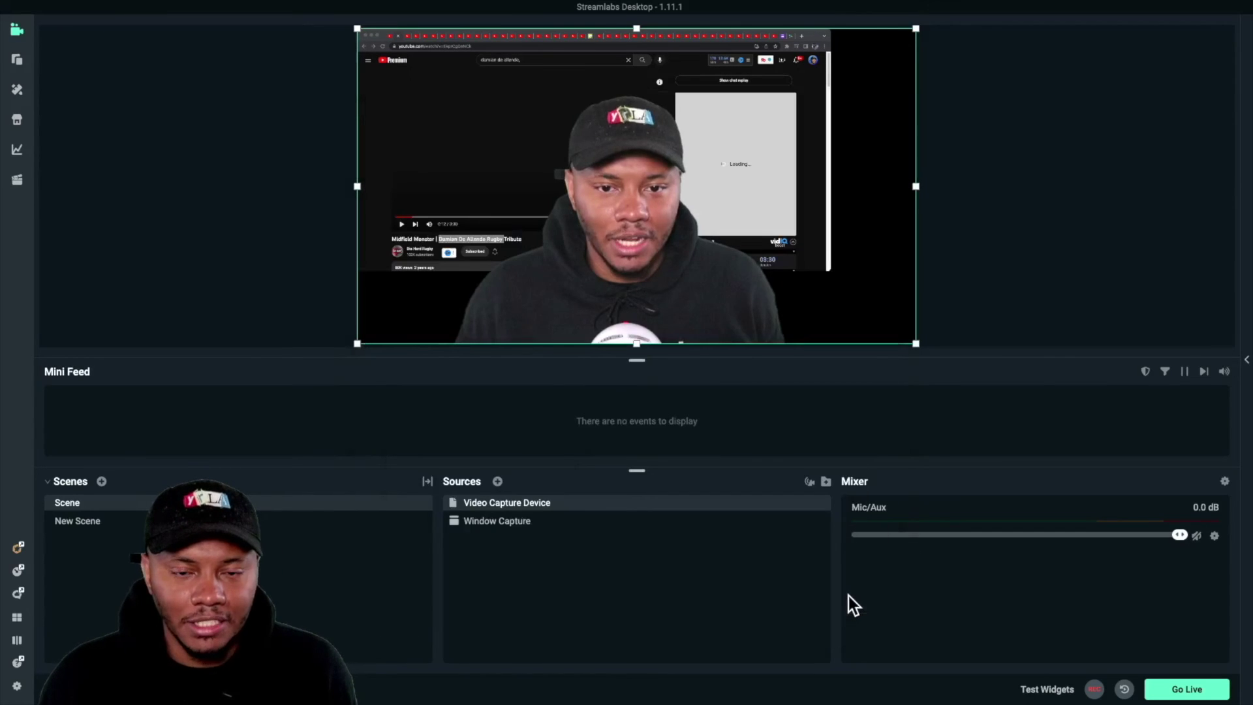